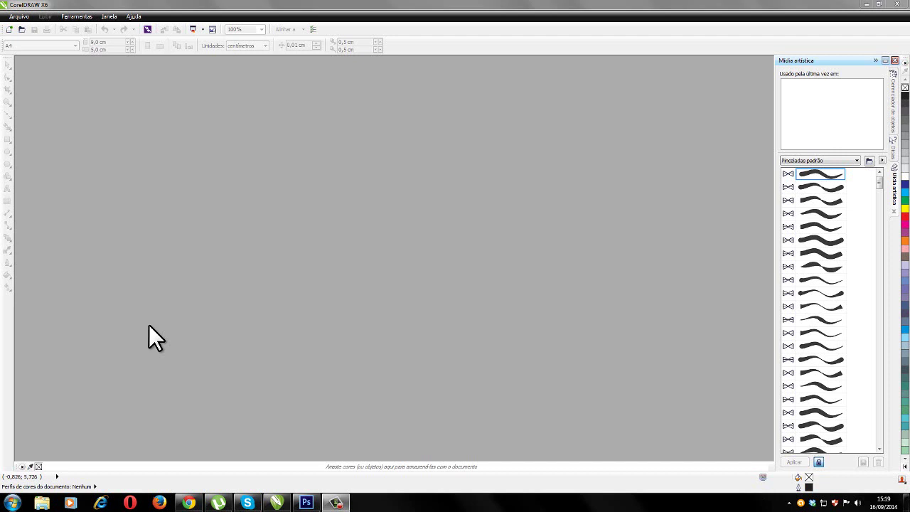
Create a new A4 portrait document with centimetres as the unit of measure.
{"action": "left_click", "coordinate": [26, 15]}
{"action": "key", "text": "ctrl+n"}
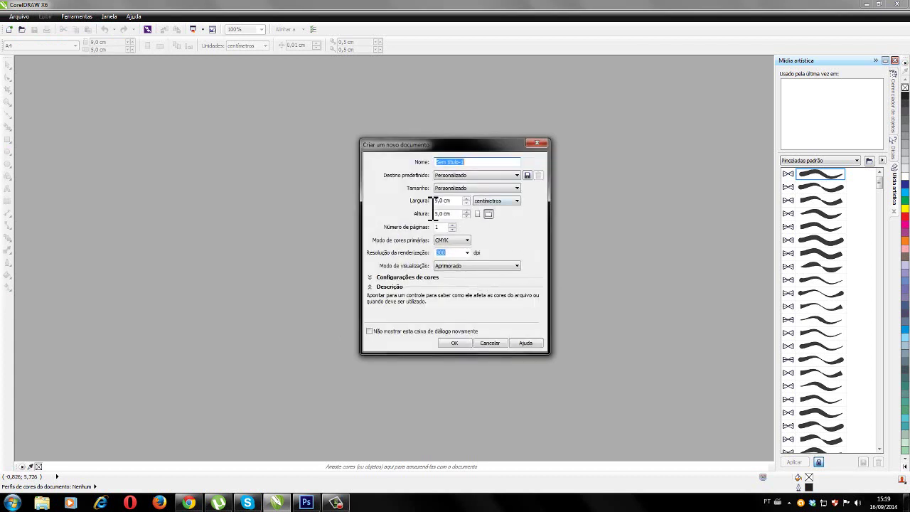
{"action": "left_click", "coordinate": [497, 189]}
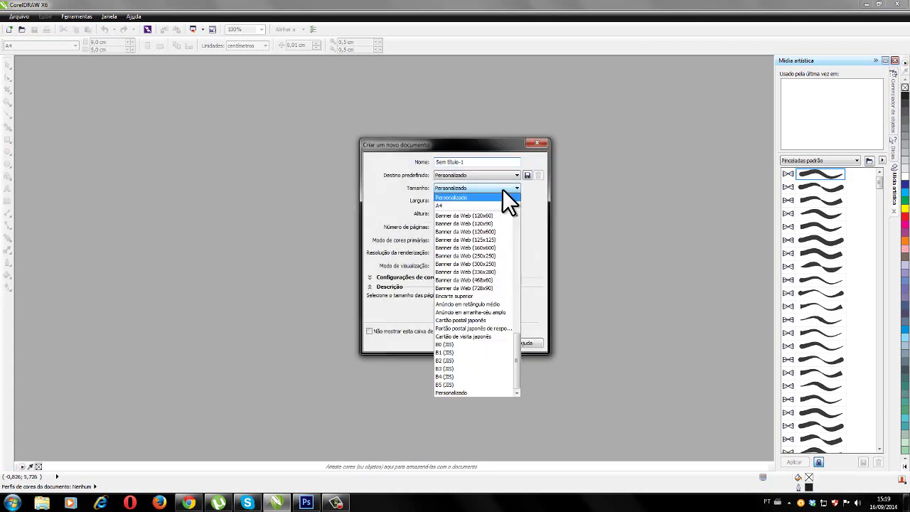
{"action": "left_click", "coordinate": [444, 205]}
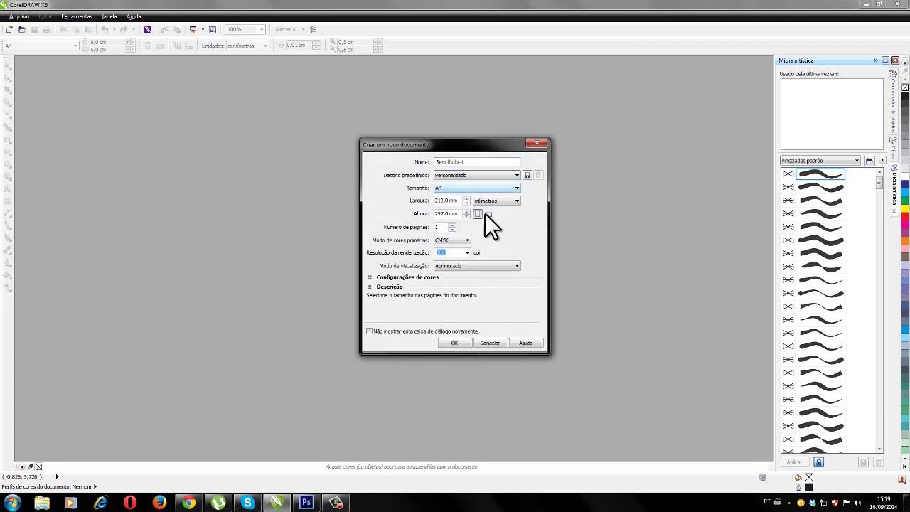
{"action": "left_click", "coordinate": [516, 201]}
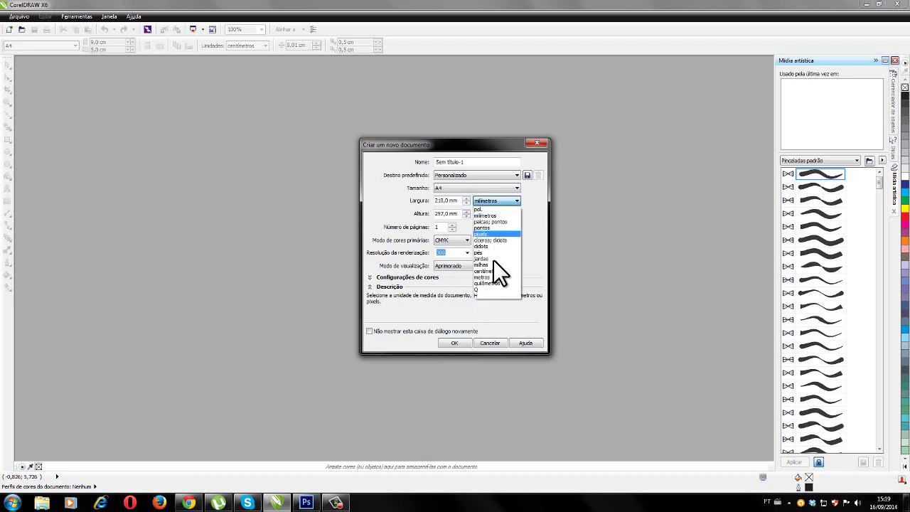
{"action": "left_click", "coordinate": [492, 270]}
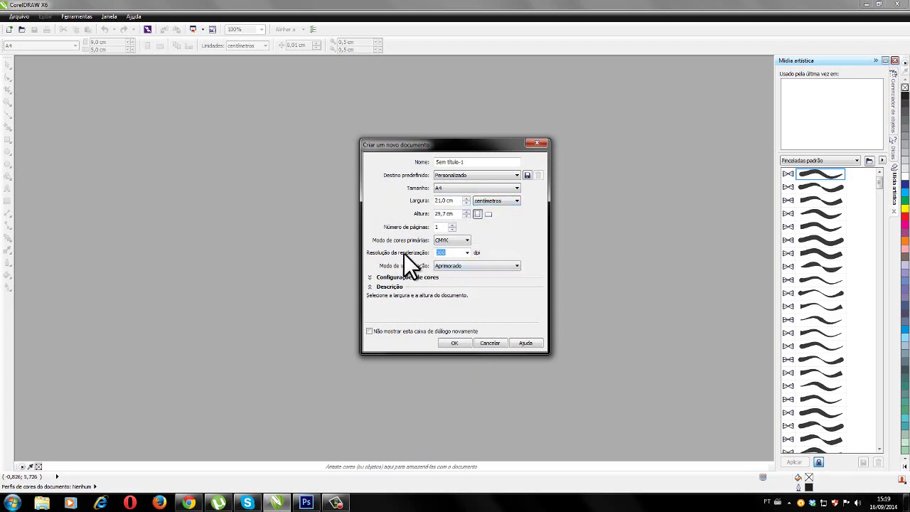
{"action": "left_click", "coordinate": [455, 343]}
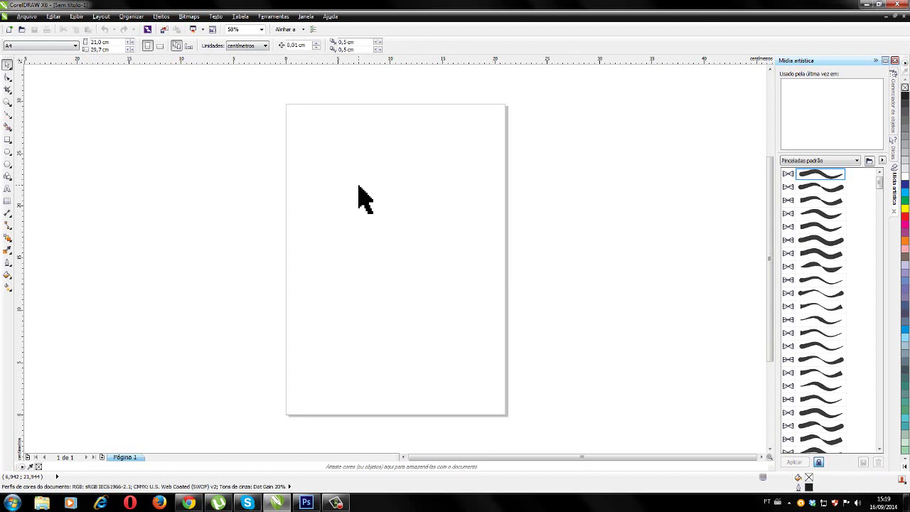
Draw a three-sided polygon about 14.2 cm wide and 12.3 cm high in the upper half of the page.
{"action": "left_click", "coordinate": [9, 167]}
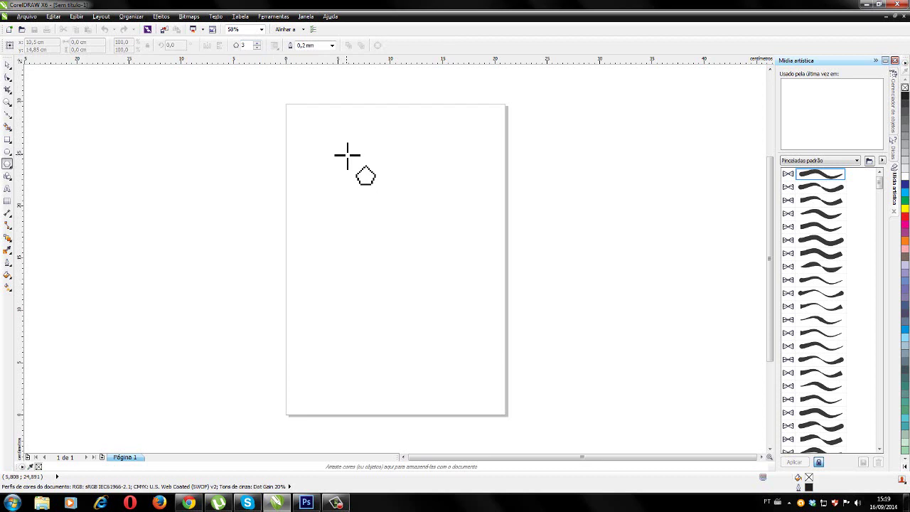
{"action": "mouse_move", "coordinate": [337, 137]}
{"action": "left_mouse_down"}
{"action": "mouse_move", "coordinate": [418, 209]}
{"action": "mouse_move", "coordinate": [477, 305]}
{"action": "left_mouse_up"}
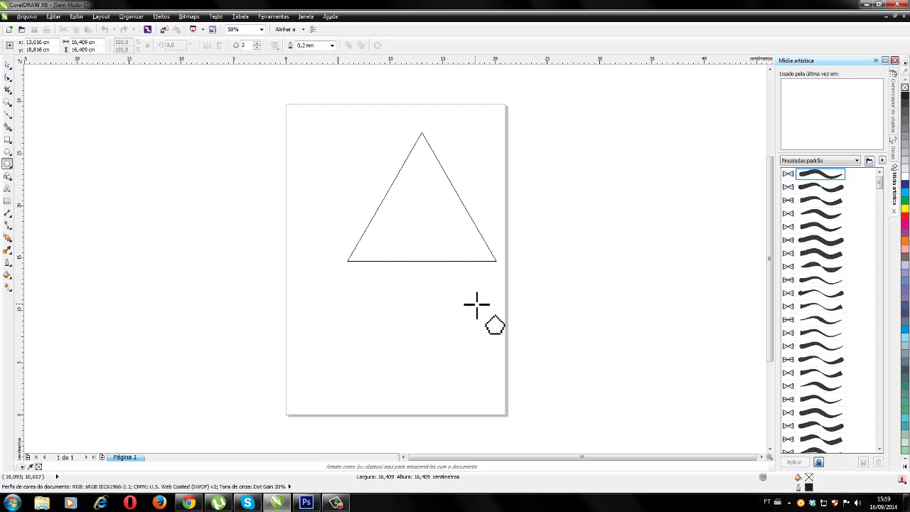
{"action": "left_click_drag", "start_coordinate": [476, 304], "coordinate": [476, 304]}
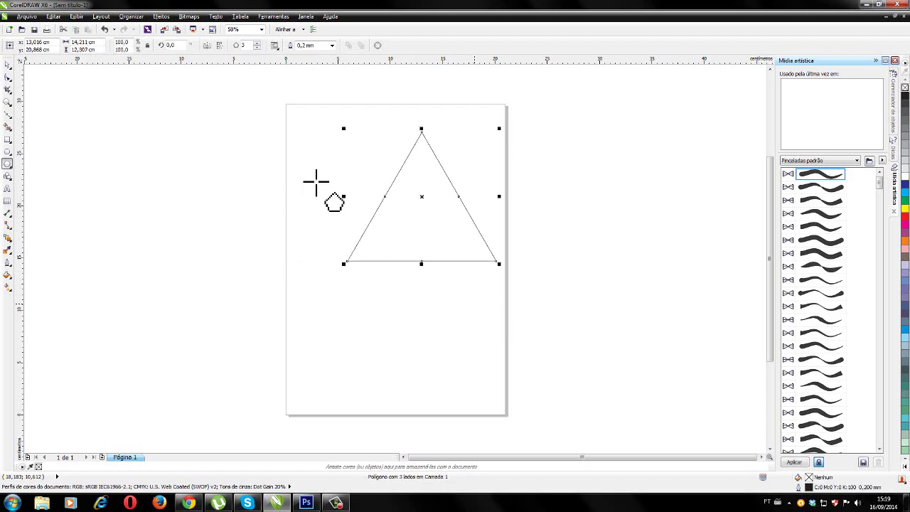
Rotate the triangle 180 degrees so it points downward, and deselect it.
{"action": "left_click", "coordinate": [422, 198]}
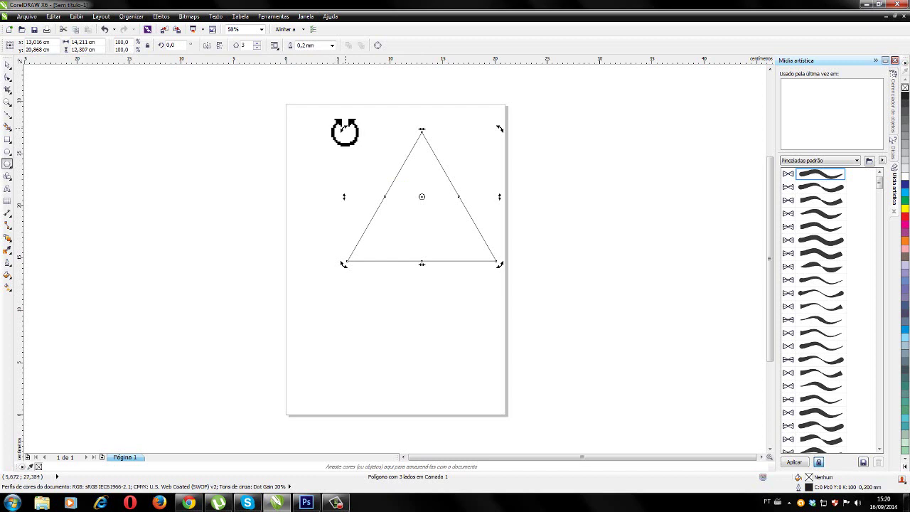
{"action": "left_click_drag", "start_coordinate": [344, 132], "coordinate": [498, 276]}
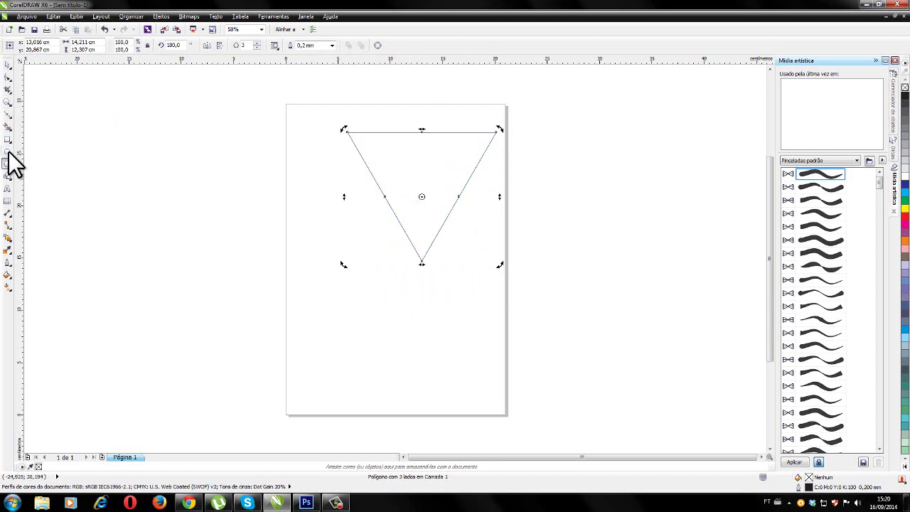
{"action": "left_click", "coordinate": [7, 64]}
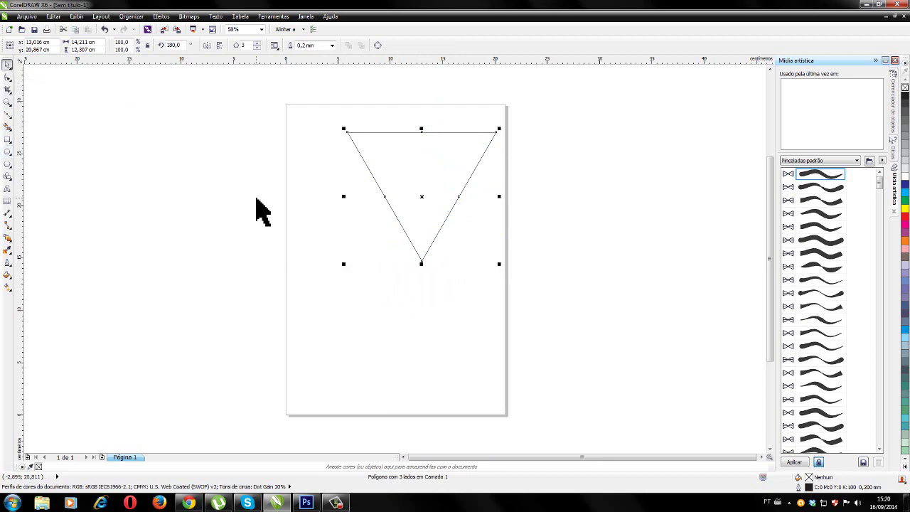
{"action": "left_click", "coordinate": [260, 205]}
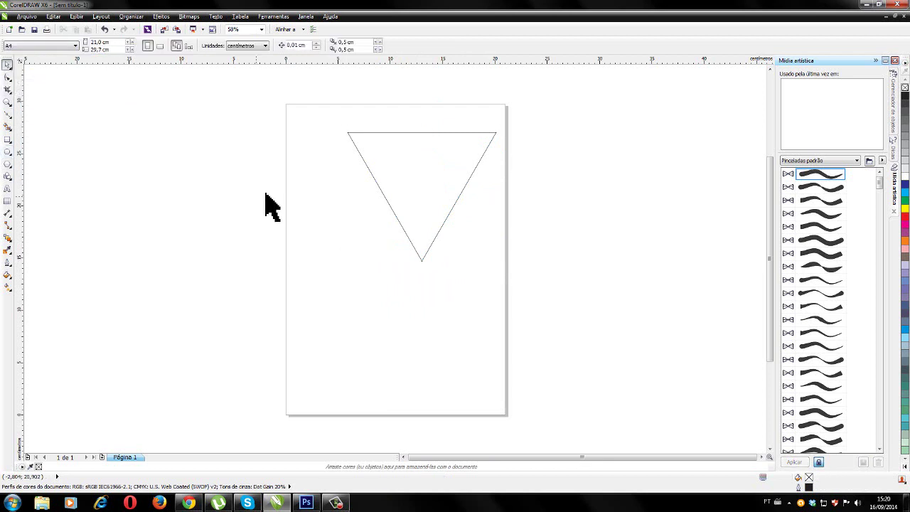
Draw a circle about 12.33 cm in diameter and centre it over the inverted triangle.
{"action": "left_click", "coordinate": [7, 153]}
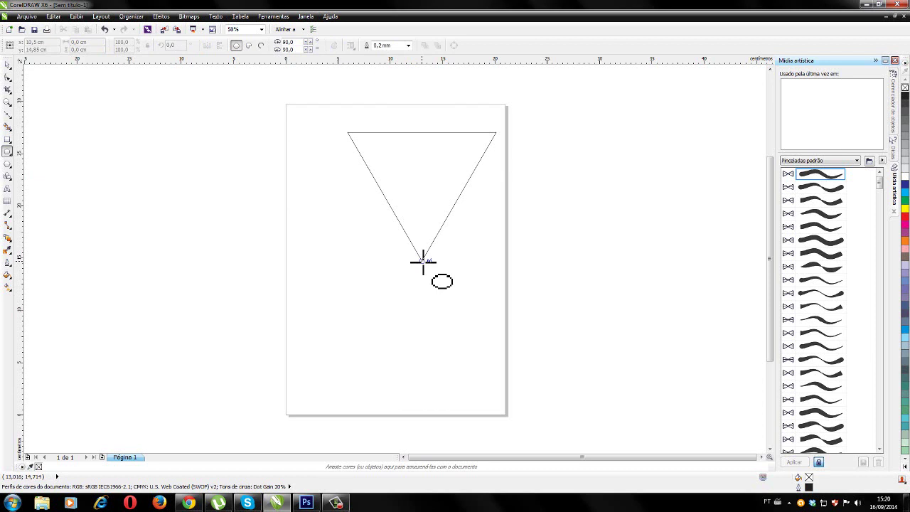
{"action": "left_click_drag", "start_coordinate": [423, 262], "coordinate": [291, 139]}
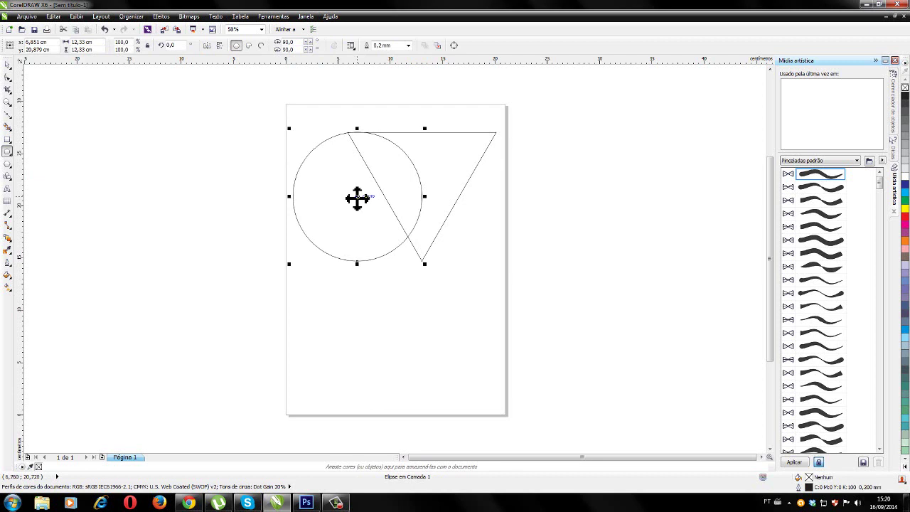
{"action": "left_click_drag", "start_coordinate": [357, 197], "coordinate": [423, 200]}
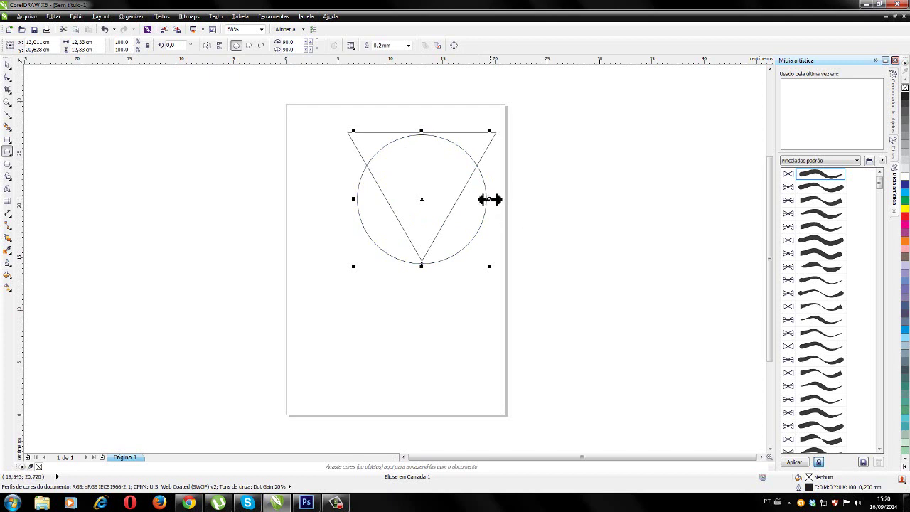
Stretch the circle on both sides into an ellipse about 14.64 cm wide, centred on the triangle, and deselect it.
{"action": "left_click_drag", "start_coordinate": [489, 199], "coordinate": [502, 199]}
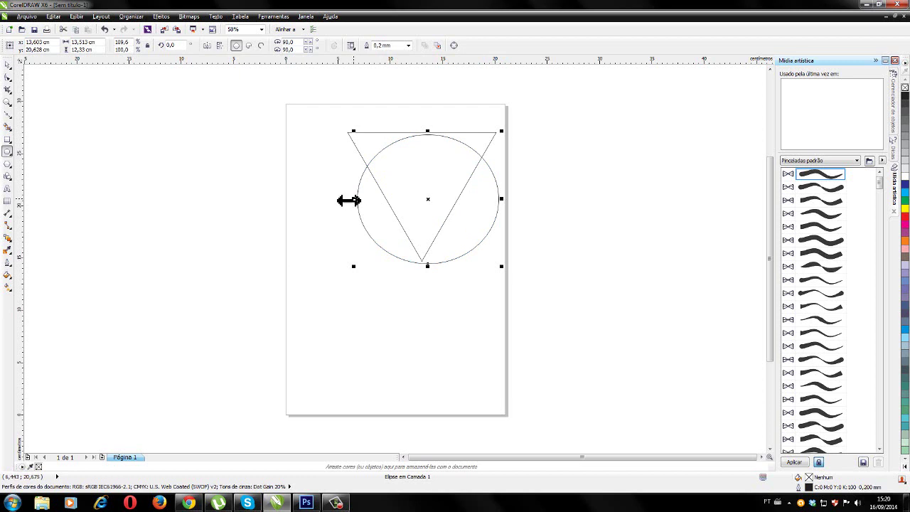
{"action": "left_click_drag", "start_coordinate": [349, 200], "coordinate": [341, 200]}
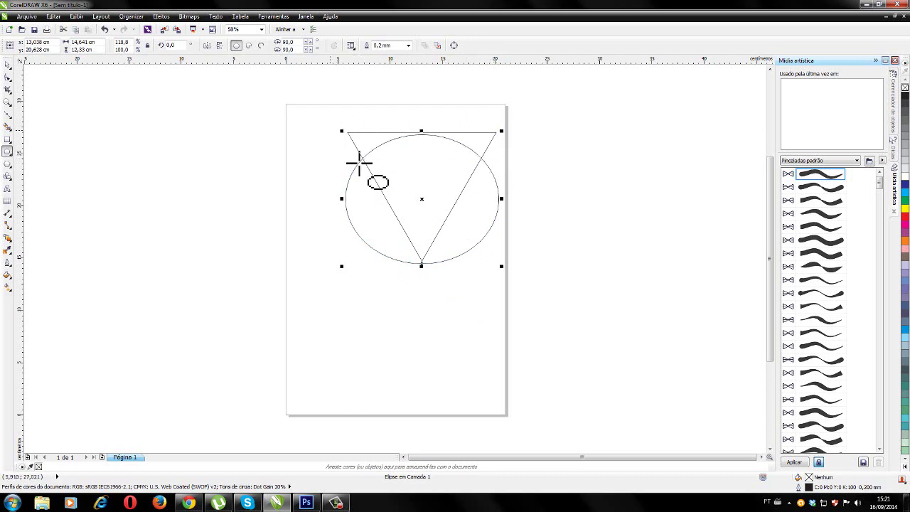
{"action": "left_click", "coordinate": [7, 64]}
{"action": "left_click", "coordinate": [334, 177]}
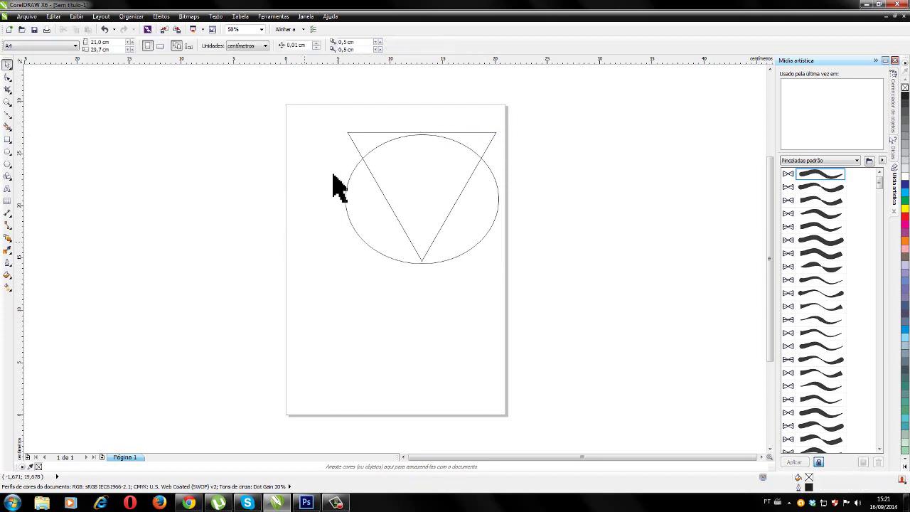
Intersect the ellipse with the triangle and move the resulting wedge shape off to the left of both originals.
{"action": "left_click", "coordinate": [430, 204]}
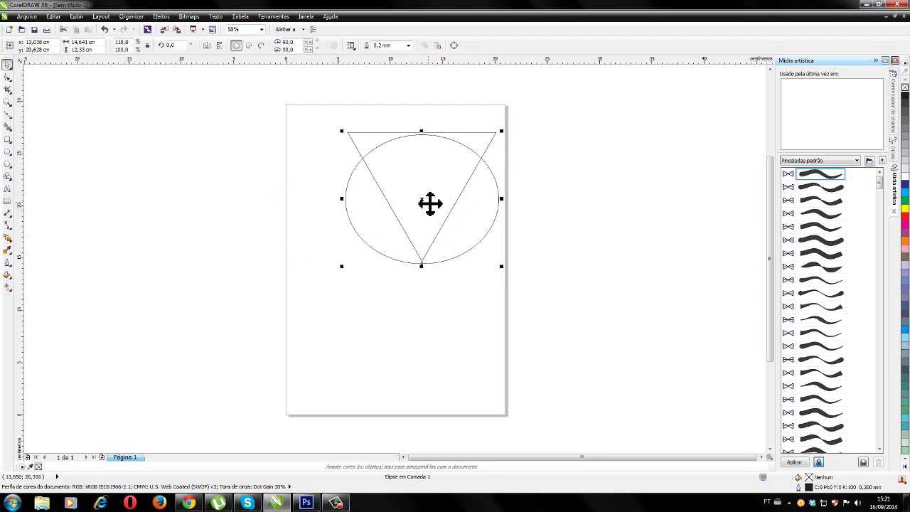
{"action": "left_click", "coordinate": [372, 133], "text": "shift"}
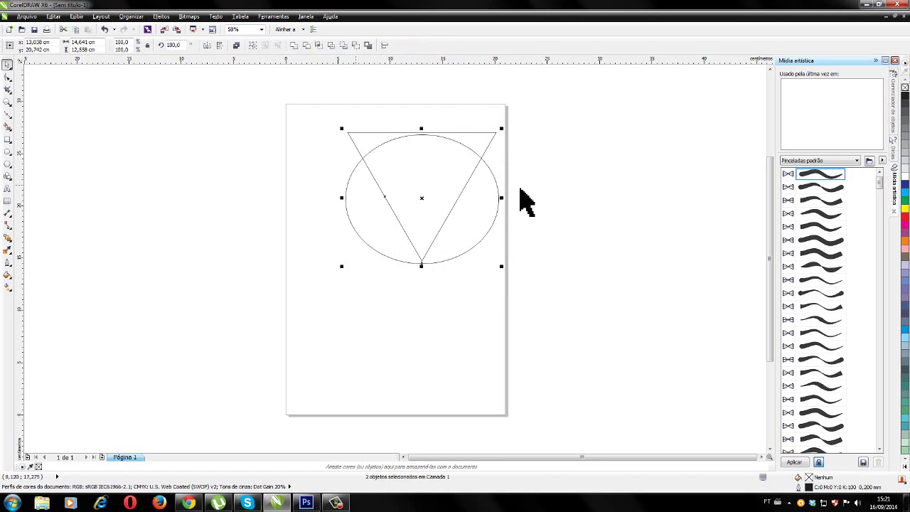
{"action": "left_click", "coordinate": [319, 45]}
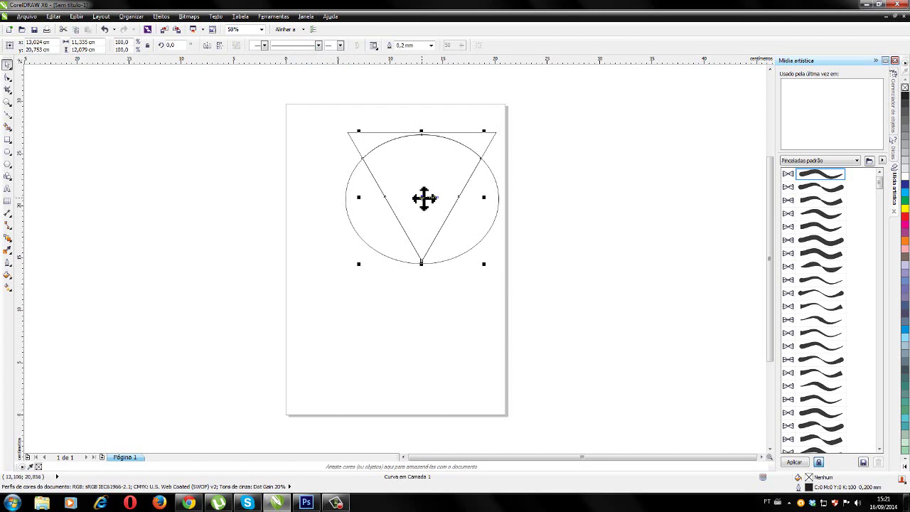
{"action": "left_click_drag", "start_coordinate": [424, 195], "coordinate": [276, 196]}
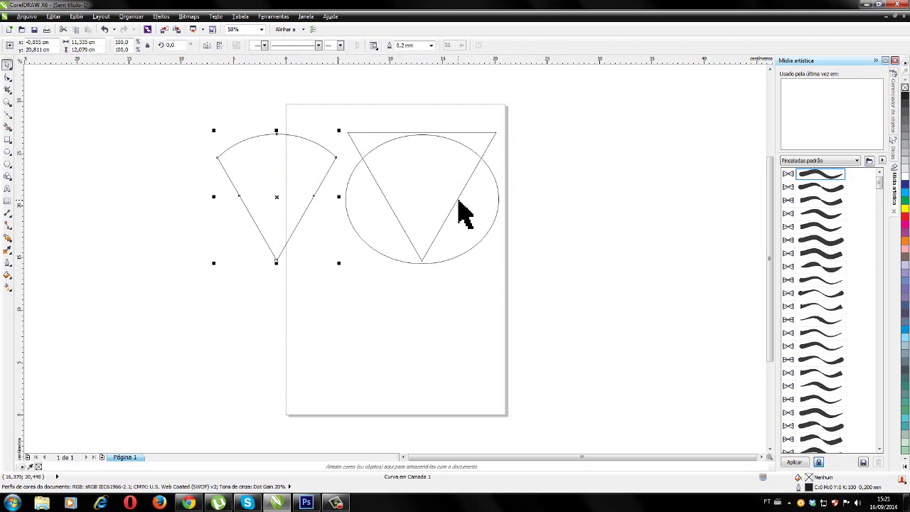
Delete the original ellipse and triangle, and move the wedge shape back to the middle of the page's upper half.
{"action": "left_click", "coordinate": [456, 142]}
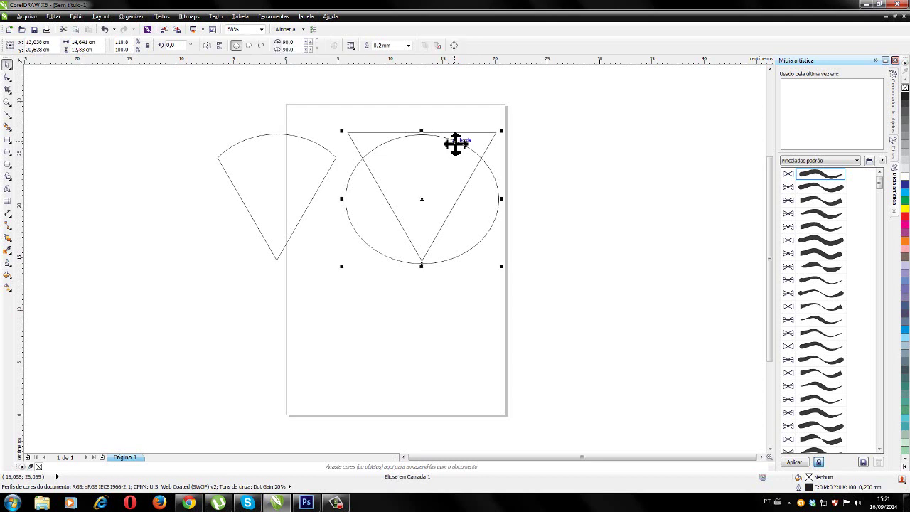
{"action": "key", "text": "Delete"}
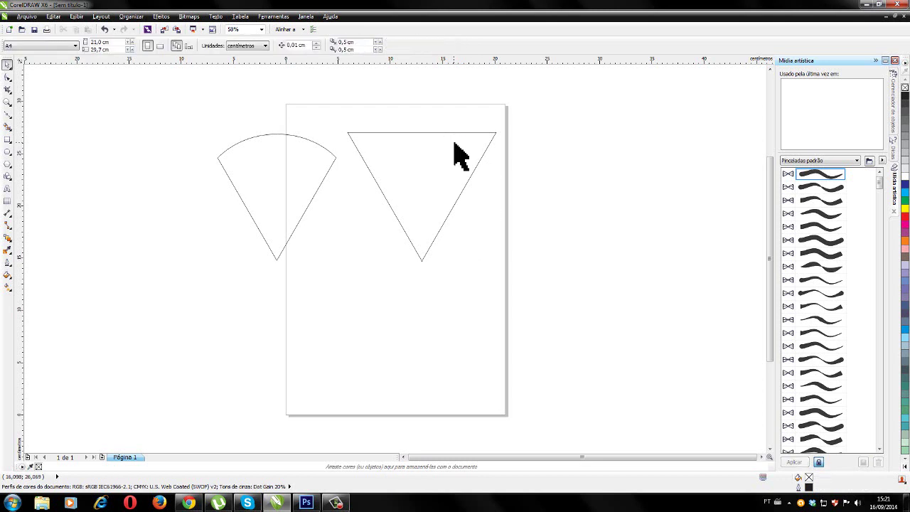
{"action": "left_click", "coordinate": [456, 144]}
{"action": "key", "text": "Delete"}
{"action": "left_click_drag", "start_coordinate": [278, 179], "coordinate": [396, 179]}
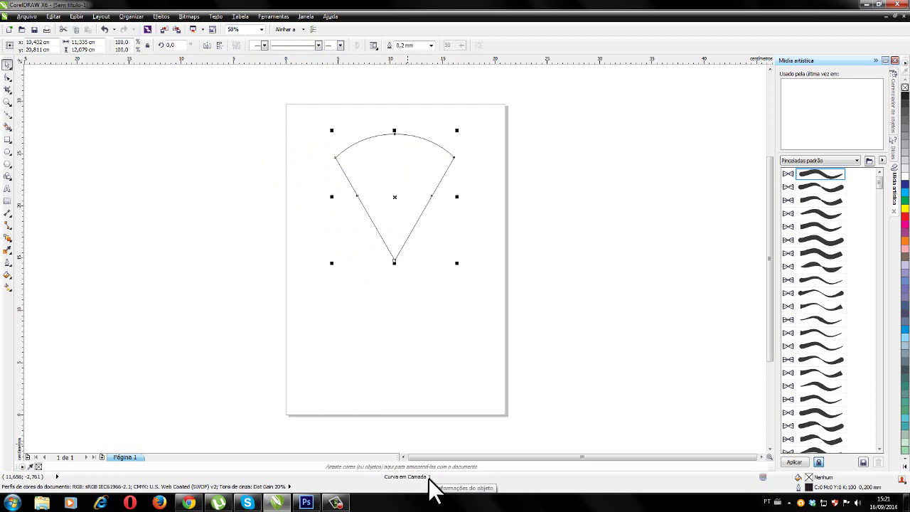
Fill the wedge shape with yellow (C0 M0 Y100 K0).
{"action": "key", "text": "F2"}
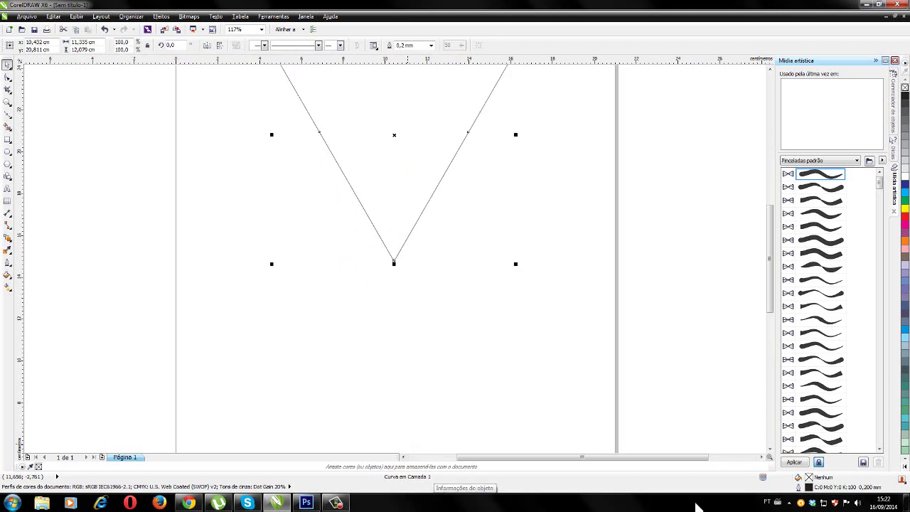
{"action": "left_click_drag", "start_coordinate": [772, 279], "coordinate": [763, 234]}
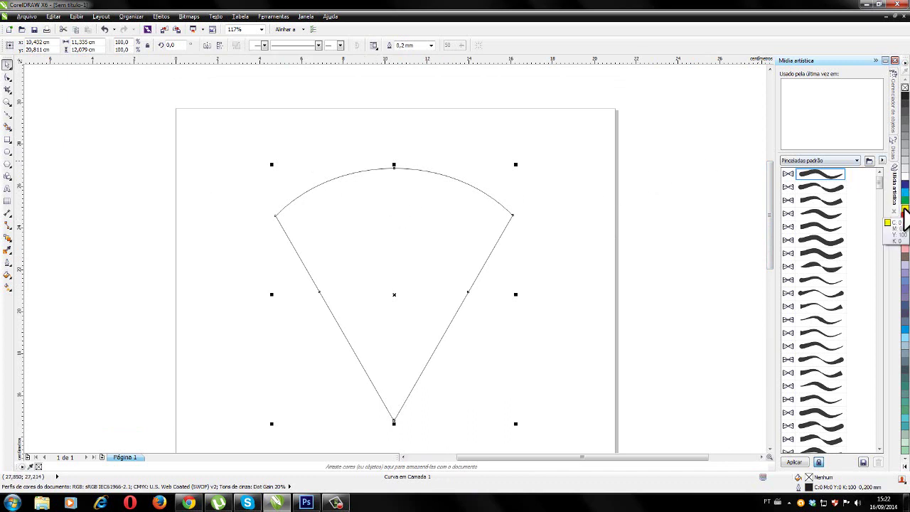
{"action": "left_click", "coordinate": [905, 208]}
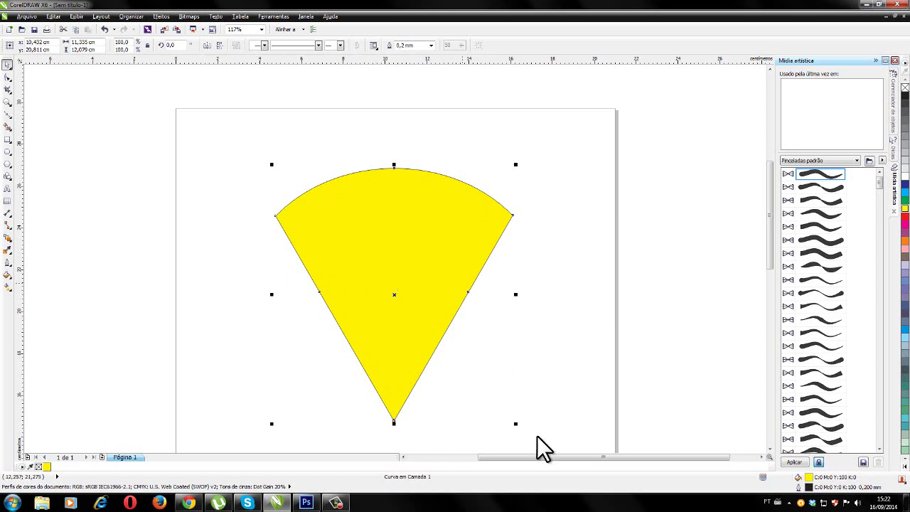
Place three vertical guidelines at the page's left edge, at about -0.55 cm and at about -1.09 cm.
{"action": "left_click_drag", "start_coordinate": [527, 457], "coordinate": [493, 456]}
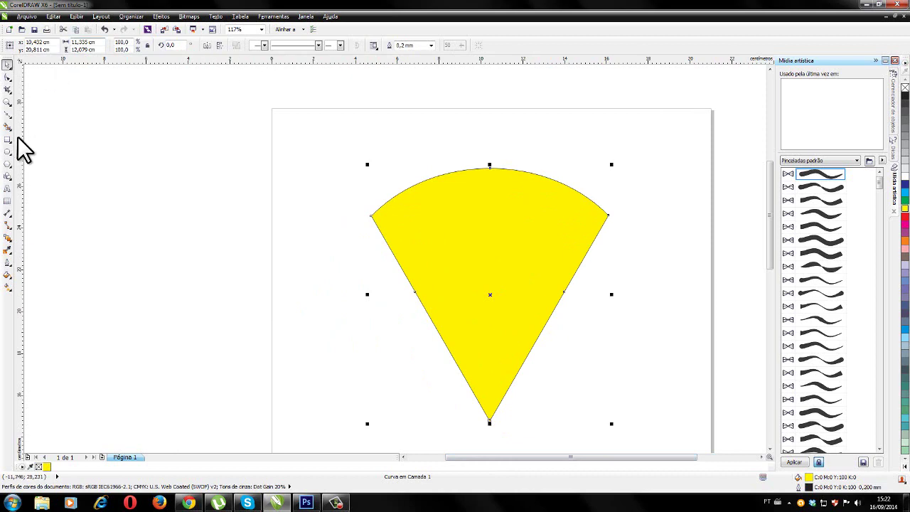
{"action": "left_click_drag", "start_coordinate": [20, 171], "coordinate": [224, 167]}
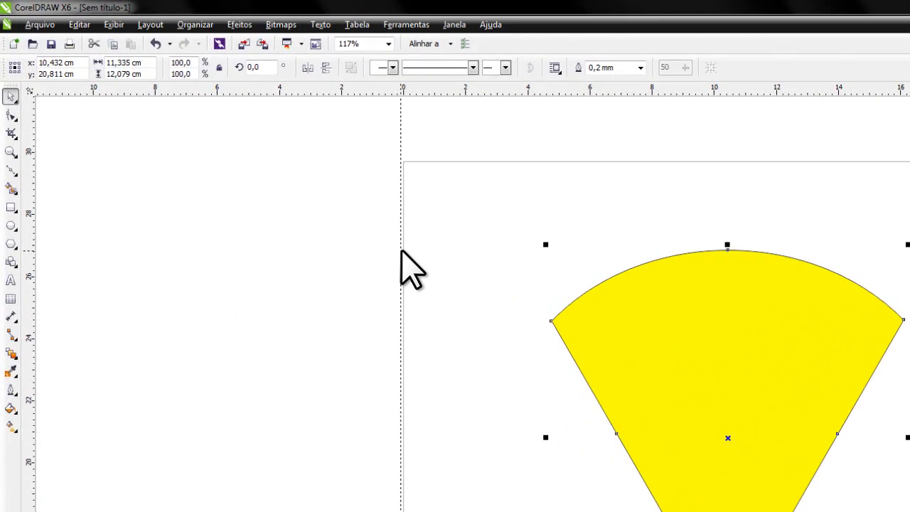
{"action": "left_click_drag", "start_coordinate": [401, 251], "coordinate": [402, 251]}
{"action": "left_click", "coordinate": [402, 251]}
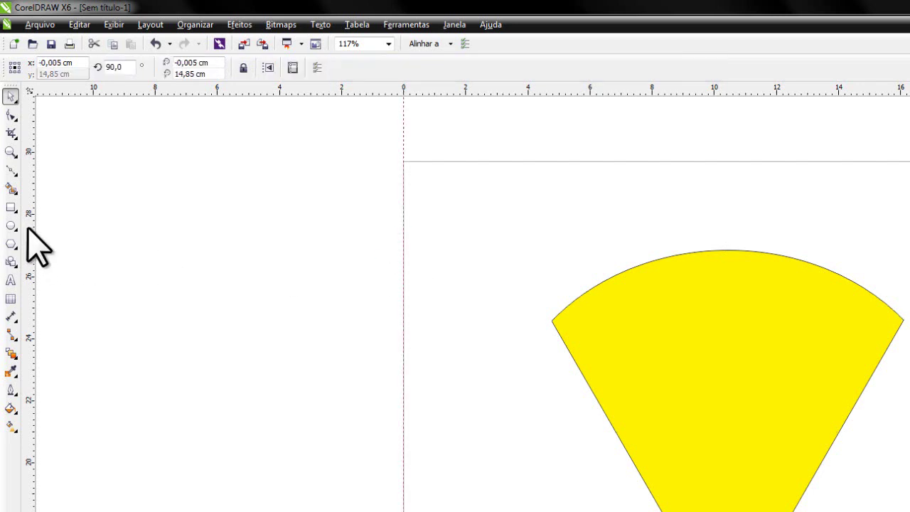
{"action": "left_click_drag", "start_coordinate": [30, 232], "coordinate": [385, 244]}
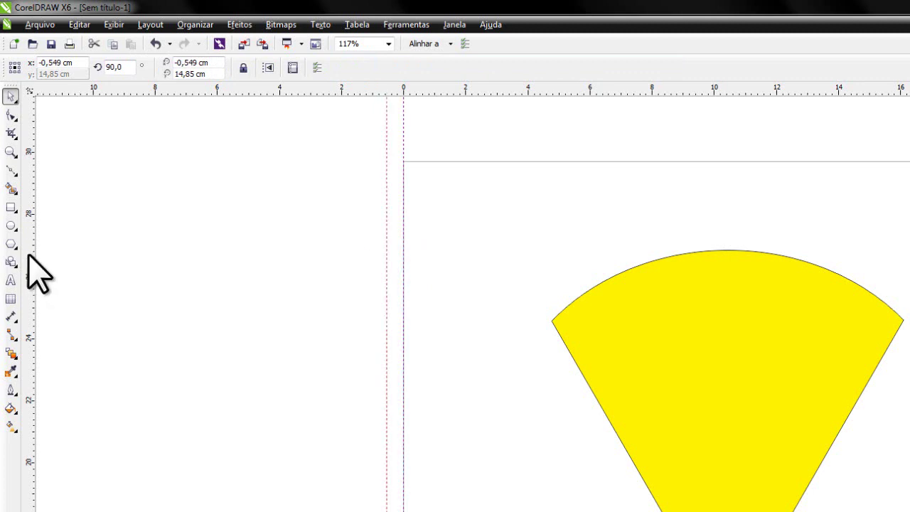
{"action": "left_click_drag", "start_coordinate": [28, 258], "coordinate": [369, 282]}
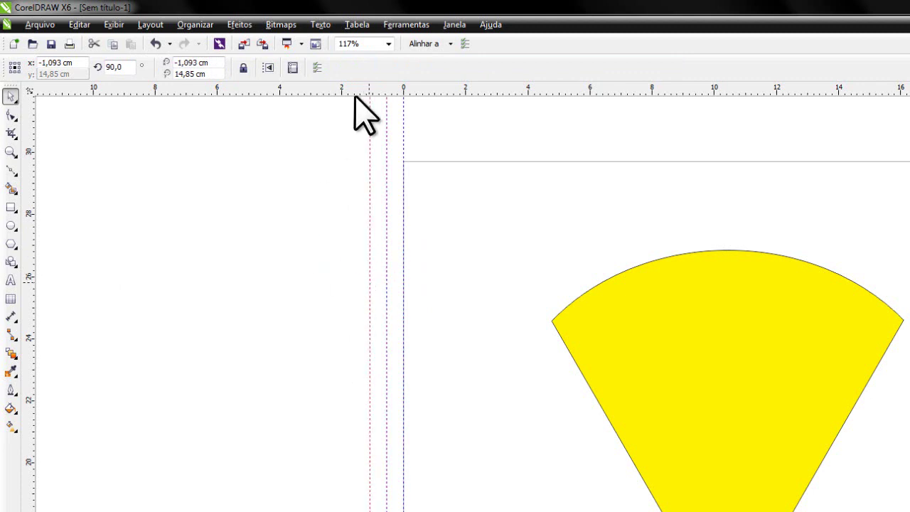
Place two horizontal guidelines, one on the page's top edge and one at about 24.43 cm.
{"action": "left_click_drag", "start_coordinate": [379, 91], "coordinate": [387, 162]}
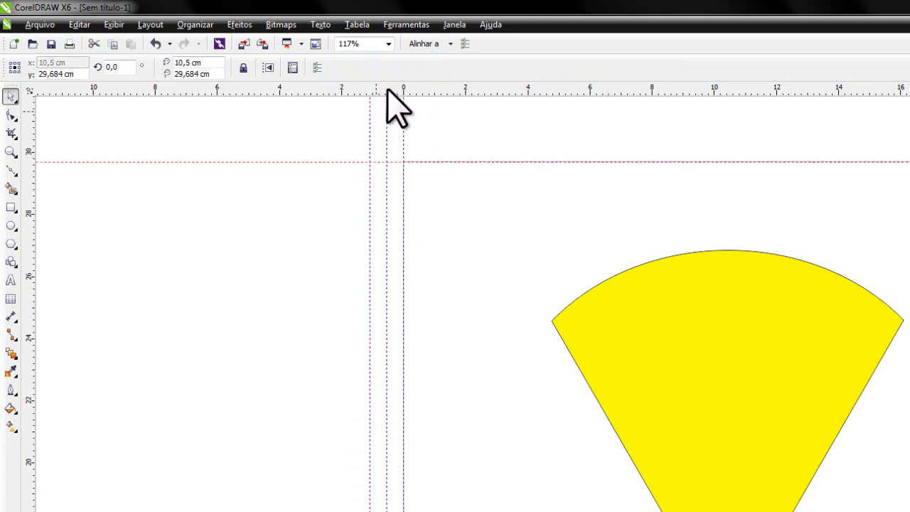
{"action": "left_click_drag", "start_coordinate": [393, 297], "coordinate": [390, 325]}
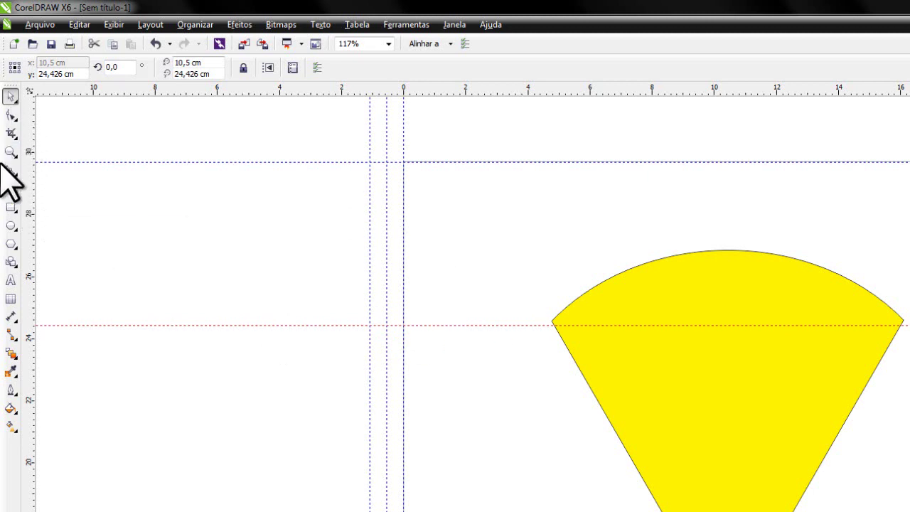
Draw a closed narrow rectangle about 1.1 cm wide and 5.3 cm high with the Bézier tool, following the outer vertical and both horizontal guidelines.
{"action": "left_click", "coordinate": [5, 169]}
{"action": "left_click", "coordinate": [32, 178]}
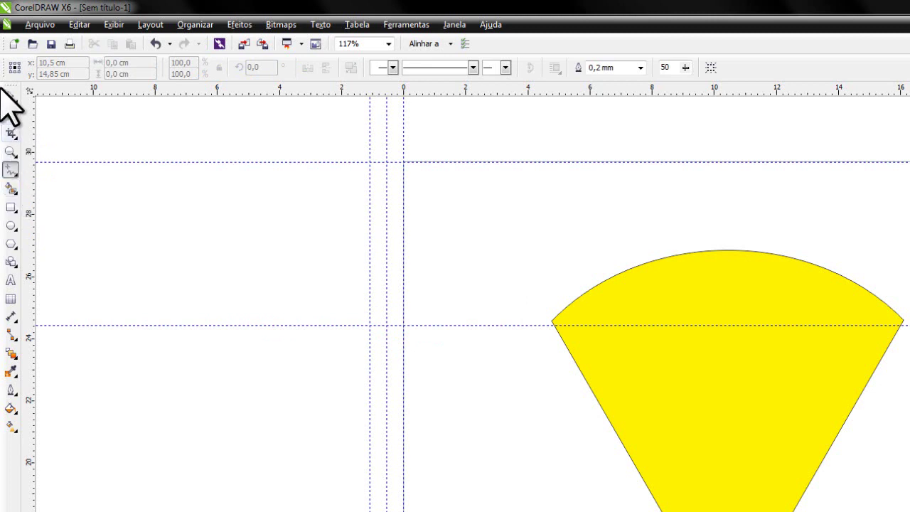
{"action": "left_click", "coordinate": [9, 171]}
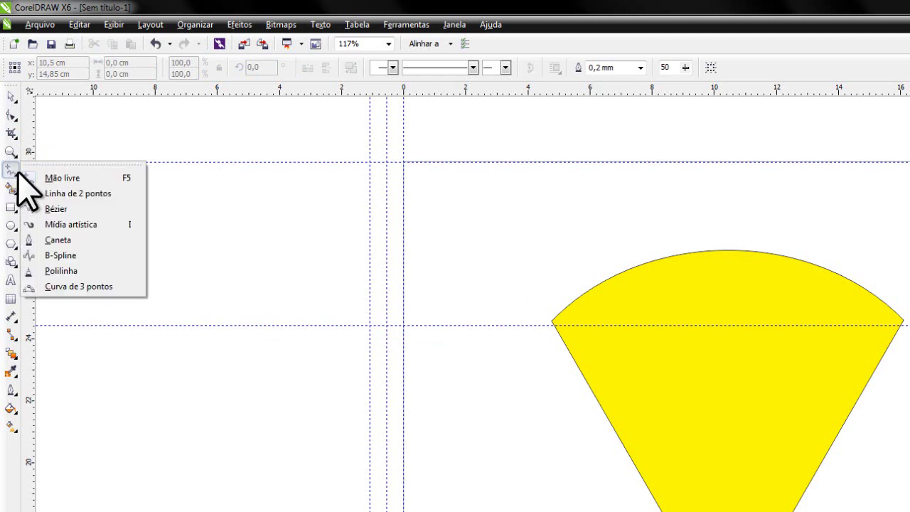
{"action": "left_click", "coordinate": [63, 211]}
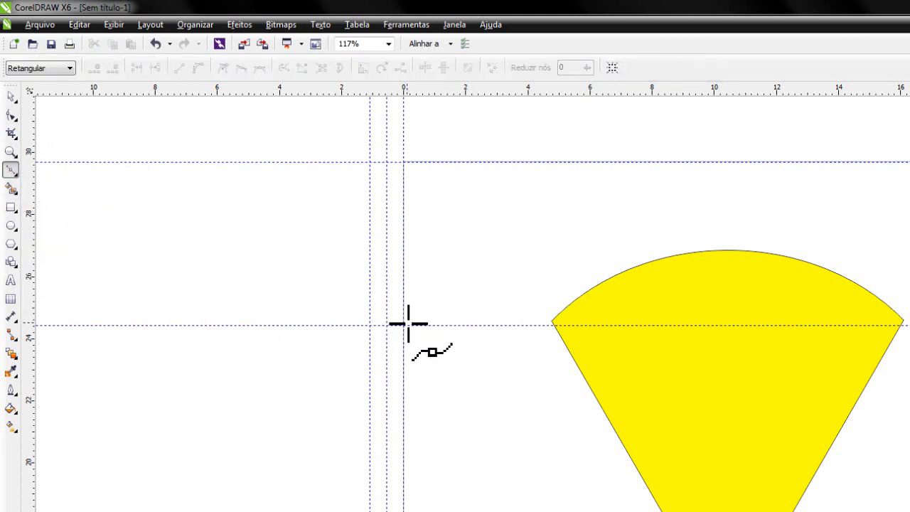
{"action": "scroll", "coordinate": [408, 323], "scroll_direction": "up", "scroll_amount": 3}
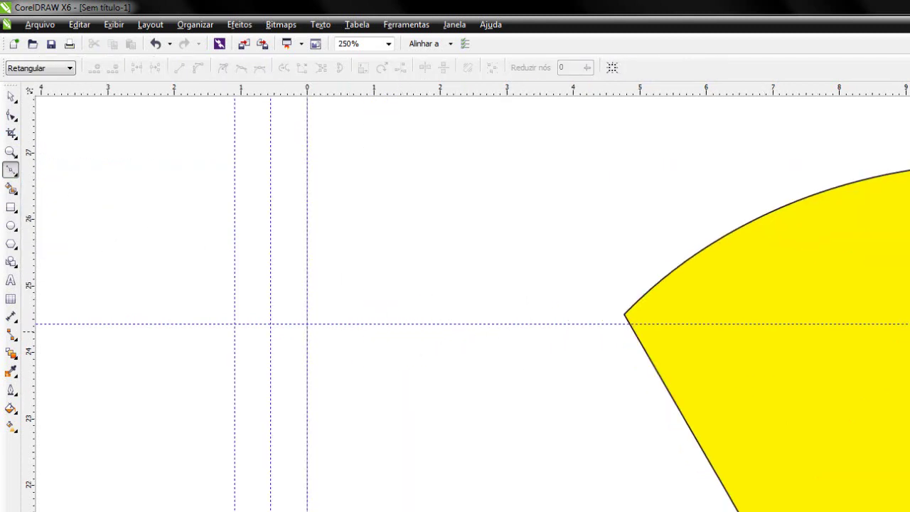
{"action": "scroll", "coordinate": [380, 437], "scroll_direction": "up", "scroll_amount": 3}
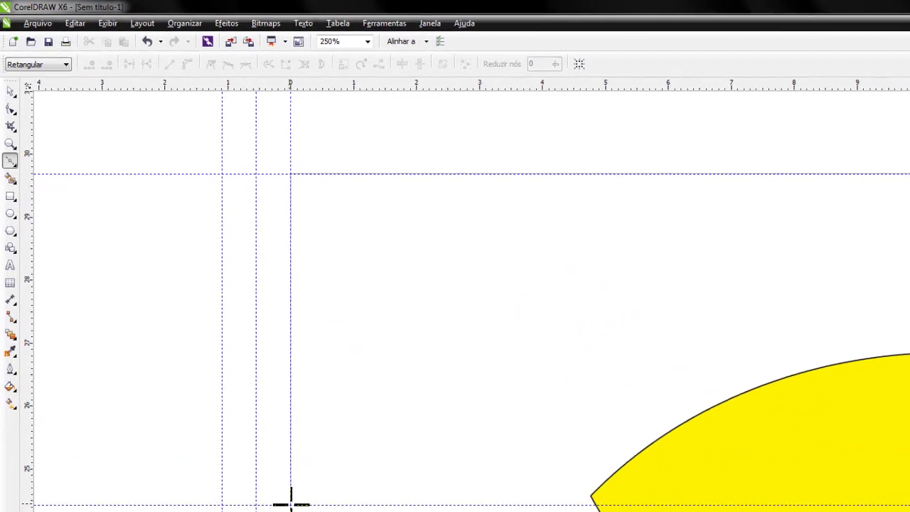
{"action": "left_click", "coordinate": [212, 483]}
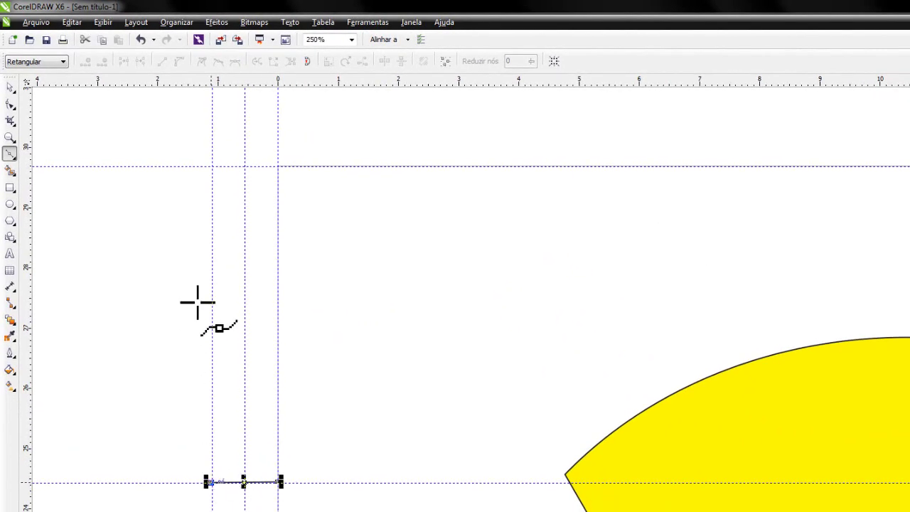
{"action": "left_click", "coordinate": [213, 167]}
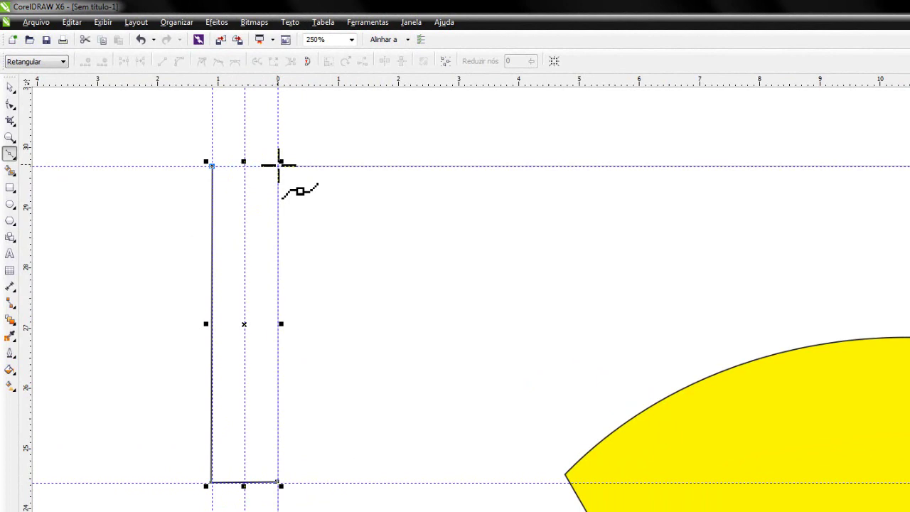
{"action": "left_click", "coordinate": [279, 165]}
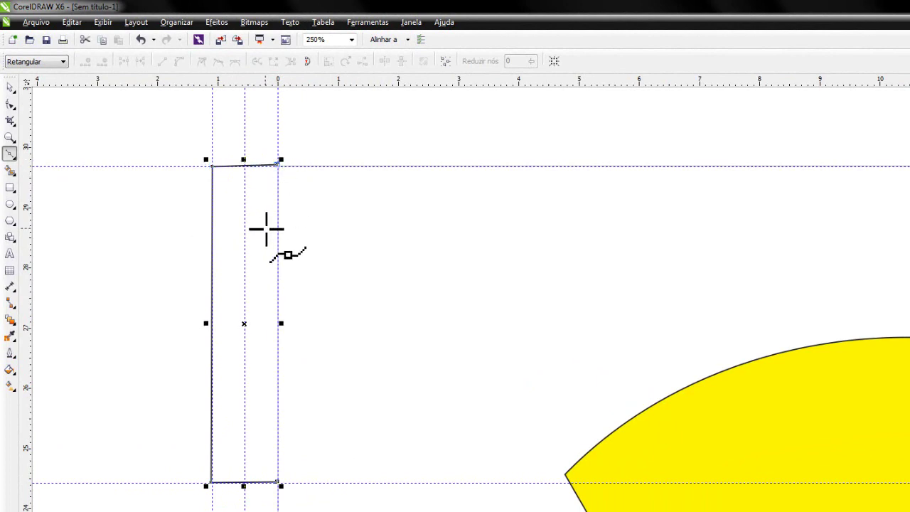
{"action": "left_click", "coordinate": [278, 166]}
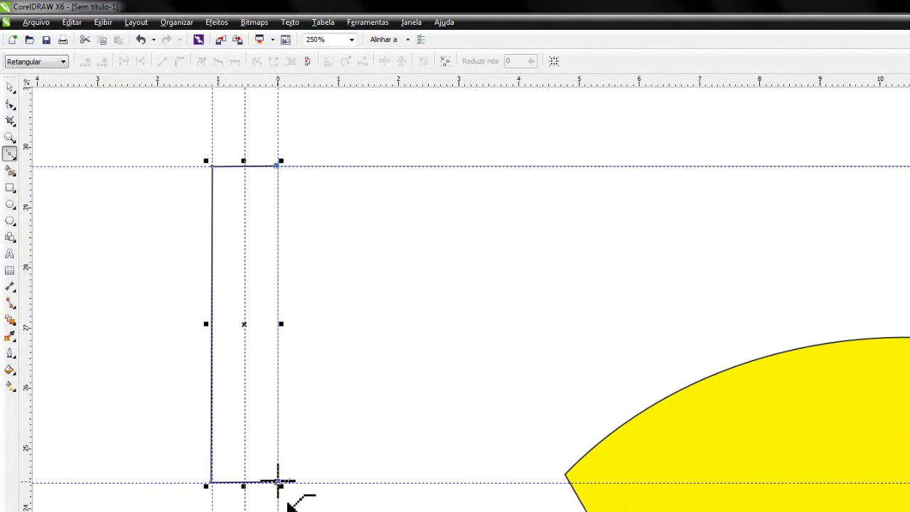
{"action": "left_click", "coordinate": [278, 481]}
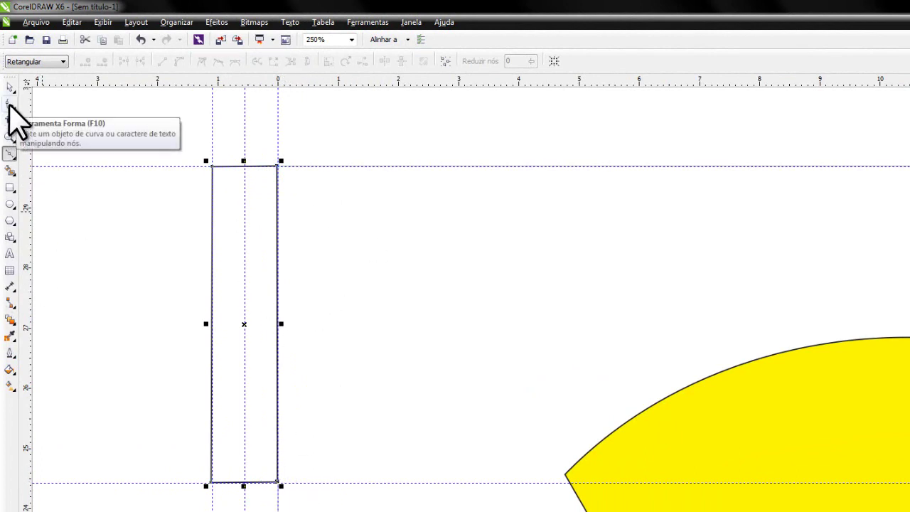
Move both lower corner nodes of the narrow rectangle onto the middle vertical guideline to form a downward-pointing triangle.
{"action": "left_click", "coordinate": [9, 104]}
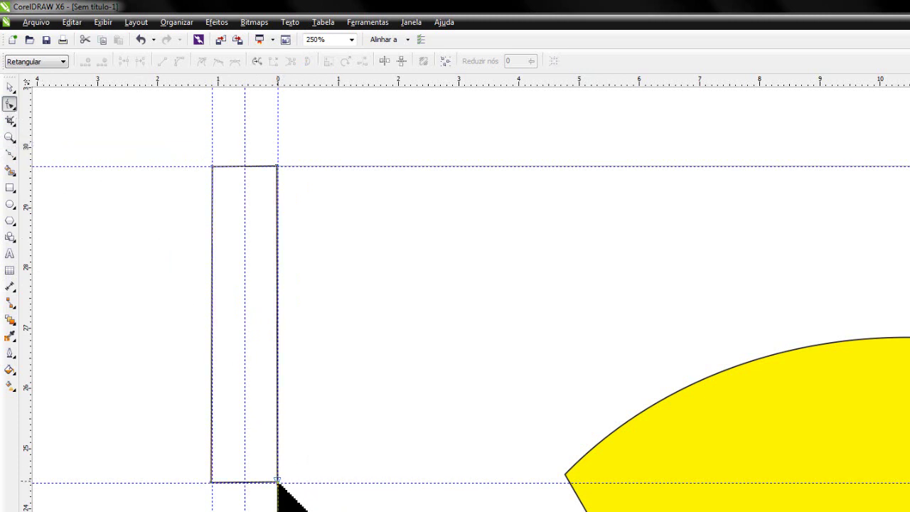
{"action": "left_click_drag", "start_coordinate": [276, 482], "coordinate": [244, 481]}
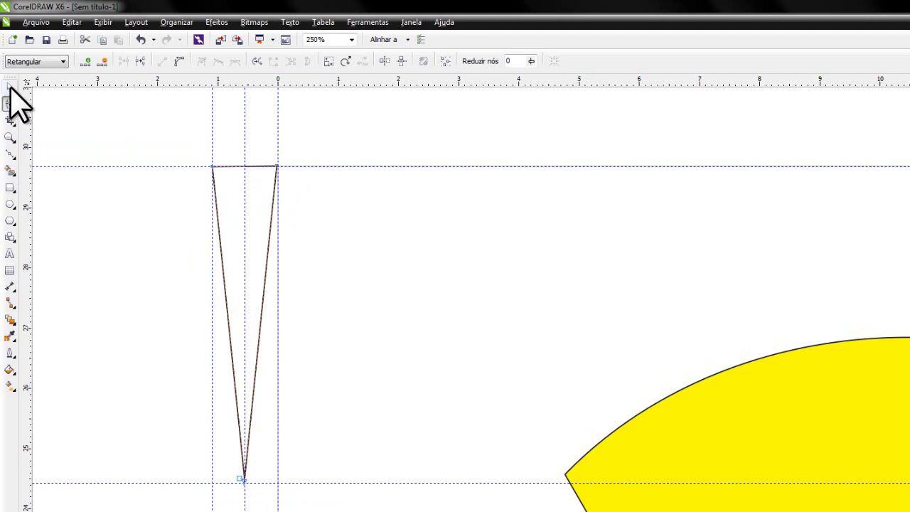
Move the narrow triangle's rotation centre down to its lower tip.
{"action": "left_click", "coordinate": [10, 87]}
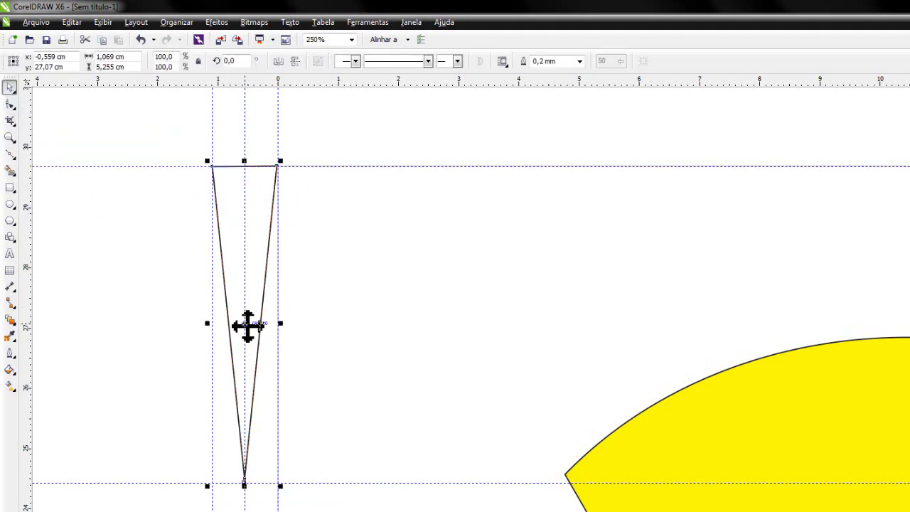
{"action": "left_click", "coordinate": [247, 326]}
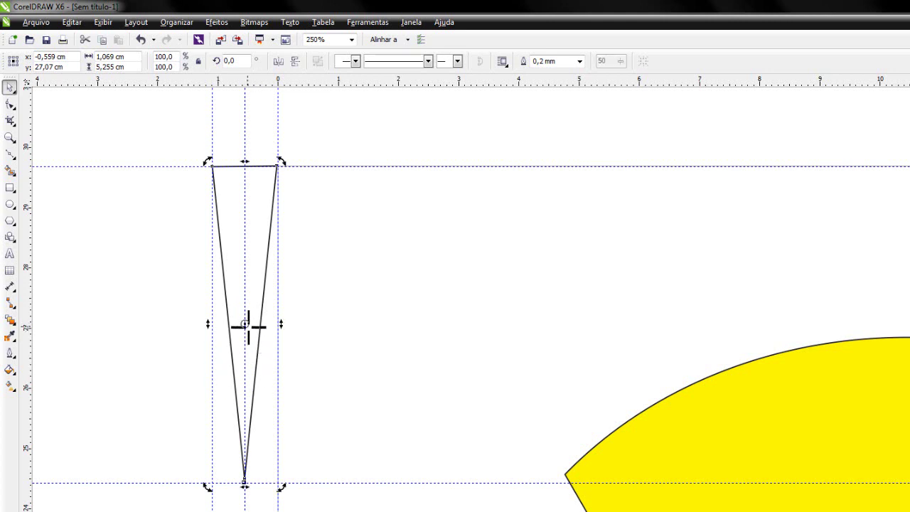
{"action": "left_click_drag", "start_coordinate": [245, 374], "coordinate": [245, 482]}
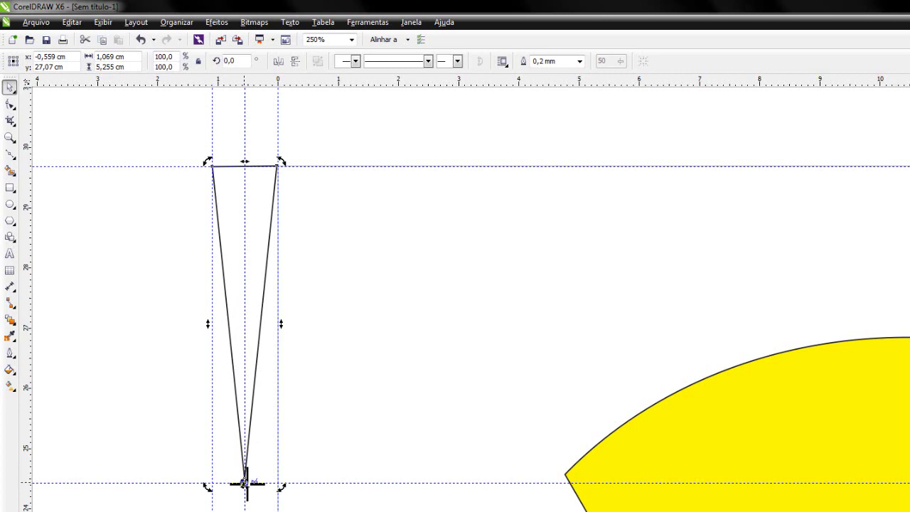
{"action": "left_click_drag", "start_coordinate": [245, 483], "coordinate": [242, 484]}
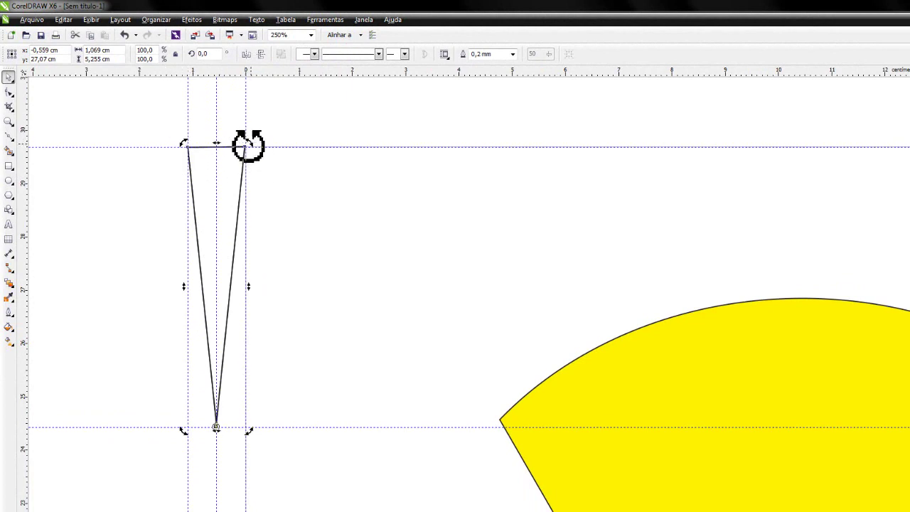
Create six copies of the narrow triangle rotated clockwise about its tip in 15° increments, ending horizontal.
{"action": "left_click_drag", "start_coordinate": [248, 146], "coordinate": [296, 163]}
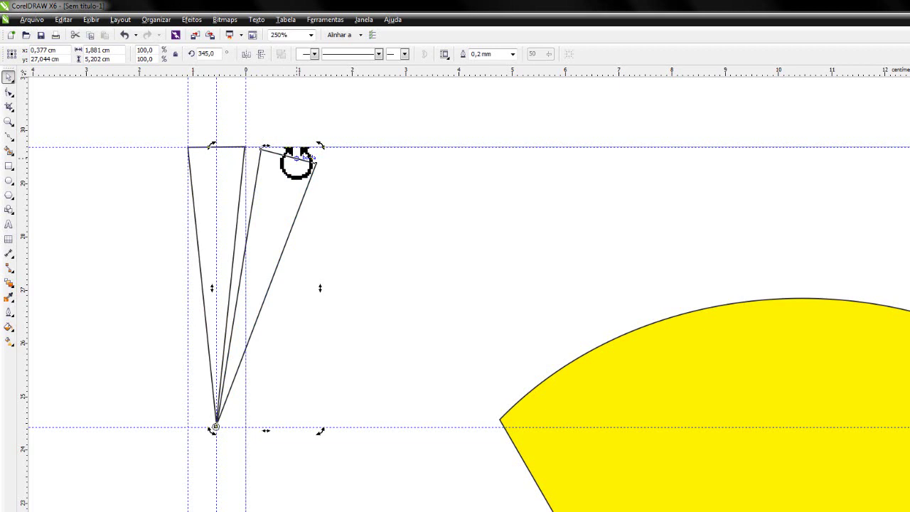
{"action": "key", "text": "ctrl+r"}
{"action": "key", "text": "ctrl+r"}
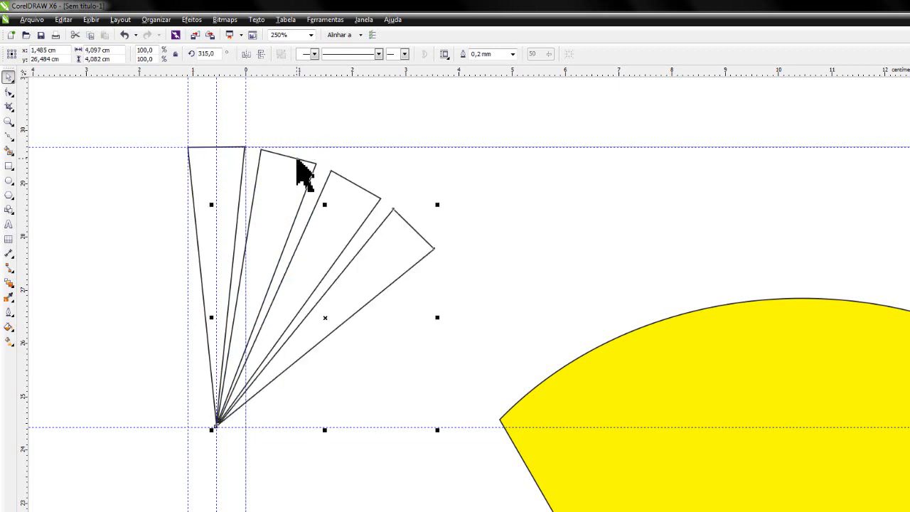
{"action": "key", "text": "ctrl+r"}
{"action": "key", "text": "ctrl+r"}
{"action": "key", "text": "ctrl+r"}
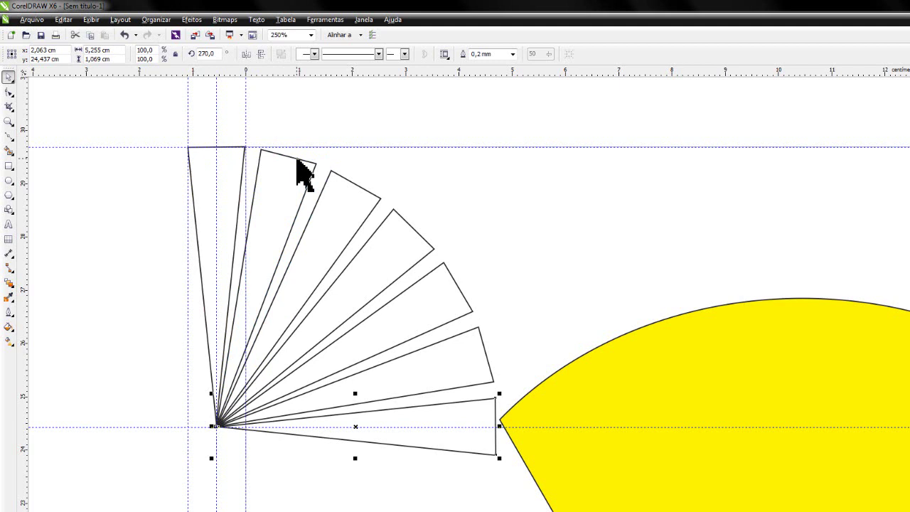
Create six copies of the upright triangle rotated counterclockwise about its tip in 15° increments to complete the half-circle fan.
{"action": "left_click", "coordinate": [225, 158]}
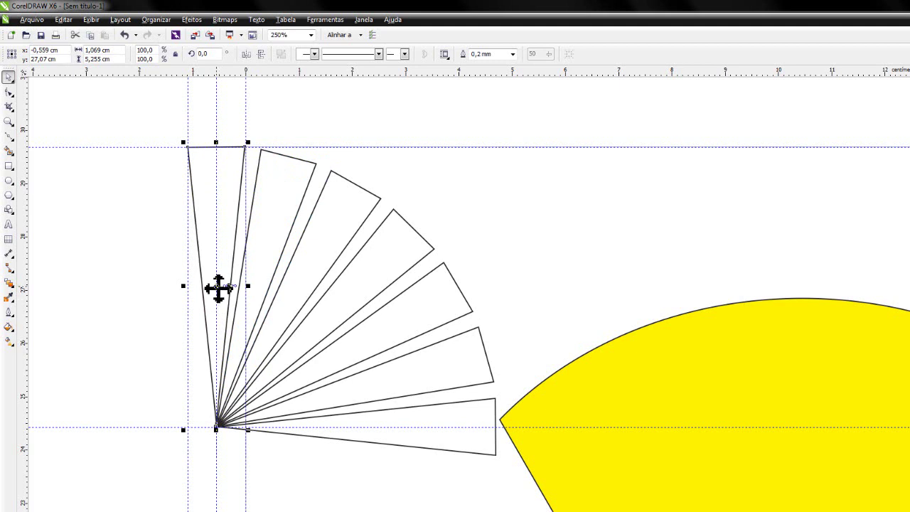
{"action": "left_click", "coordinate": [218, 288]}
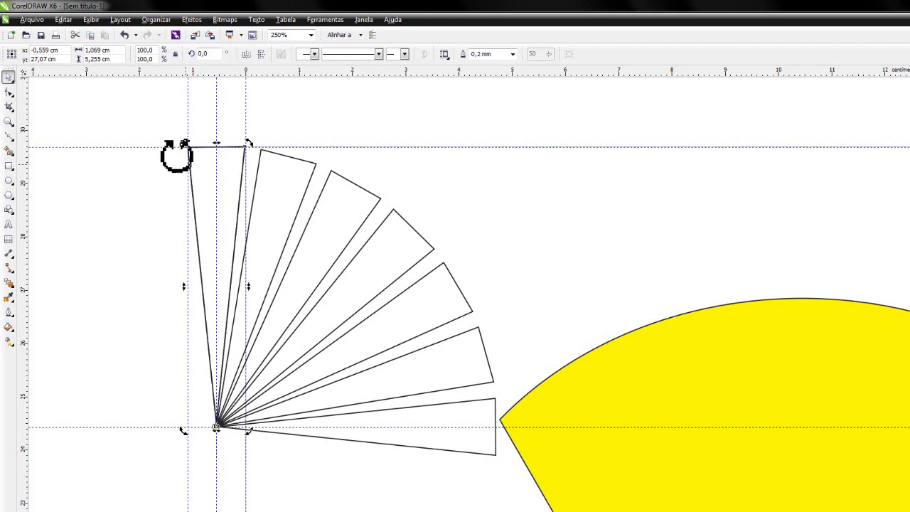
{"action": "left_click_drag", "start_coordinate": [185, 144], "coordinate": [136, 163]}
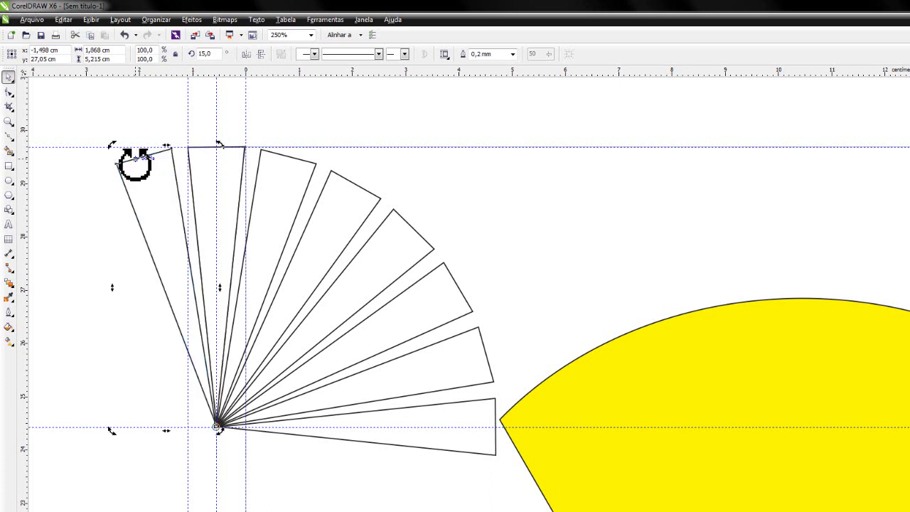
{"action": "key", "text": "ctrl+r"}
{"action": "key", "text": "ctrl+r"}
{"action": "key", "text": "ctrl+r"}
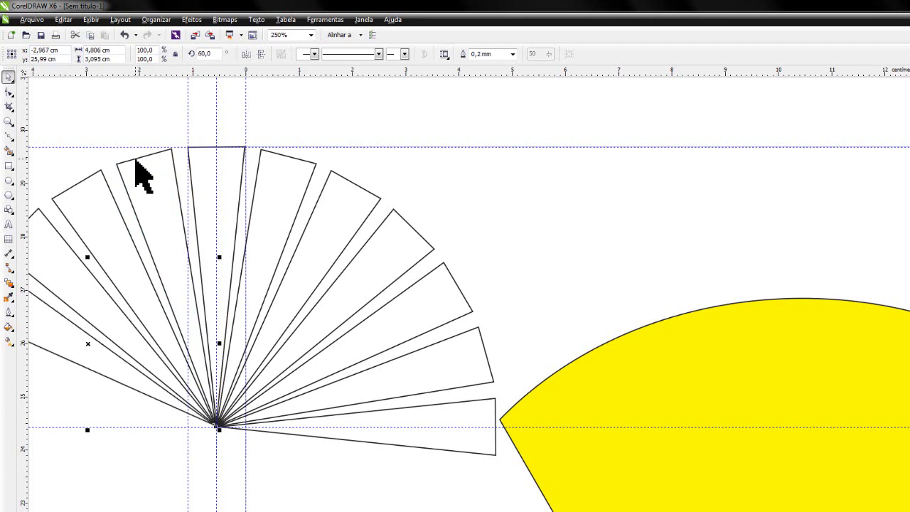
{"action": "key", "text": "ctrl+r"}
{"action": "key", "text": "ctrl+r"}
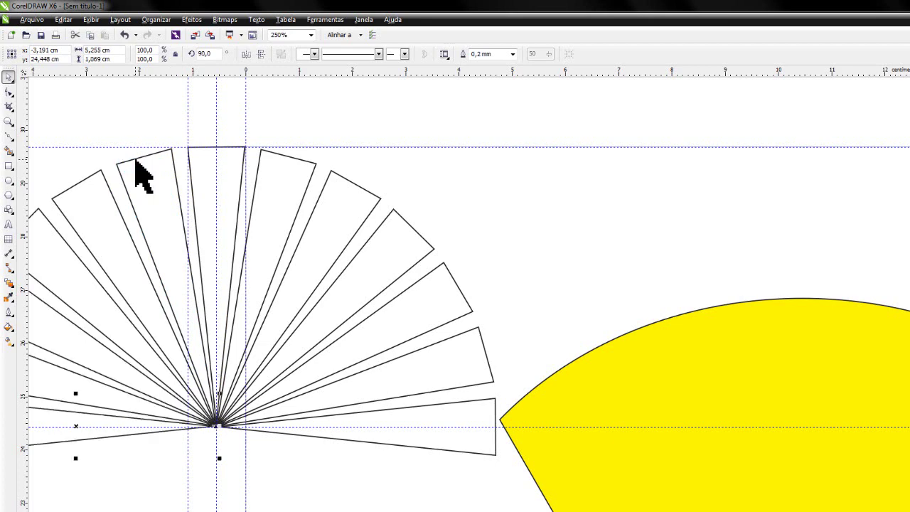
Fill all the fan's triangles with cyan (C100 M0 Y0 K0) and remove their outlines.
{"action": "scroll", "coordinate": [226, 186], "scroll_direction": "down", "scroll_amount": 1}
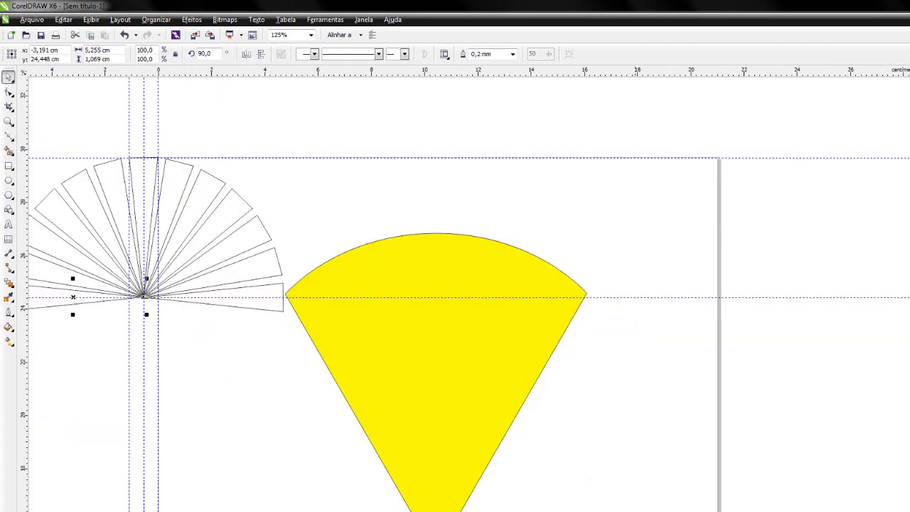
{"action": "scroll", "coordinate": [469, 289], "scroll_direction": "left", "scroll_amount": 5}
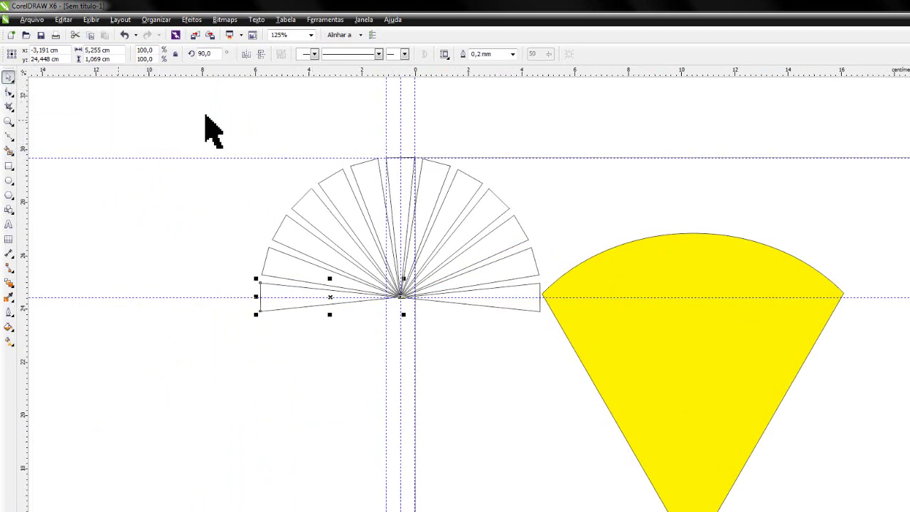
{"action": "left_click_drag", "start_coordinate": [155, 112], "coordinate": [547, 375]}
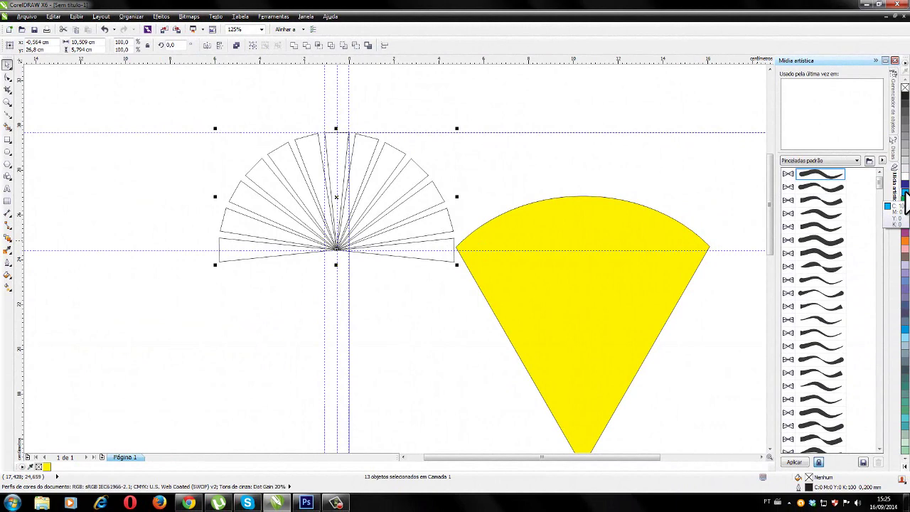
{"action": "left_click", "coordinate": [905, 193]}
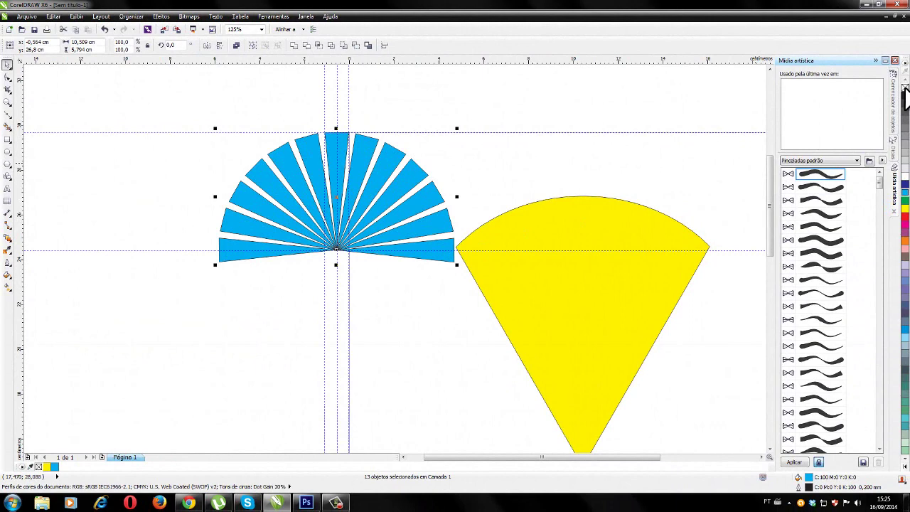
{"action": "right_click", "coordinate": [905, 87]}
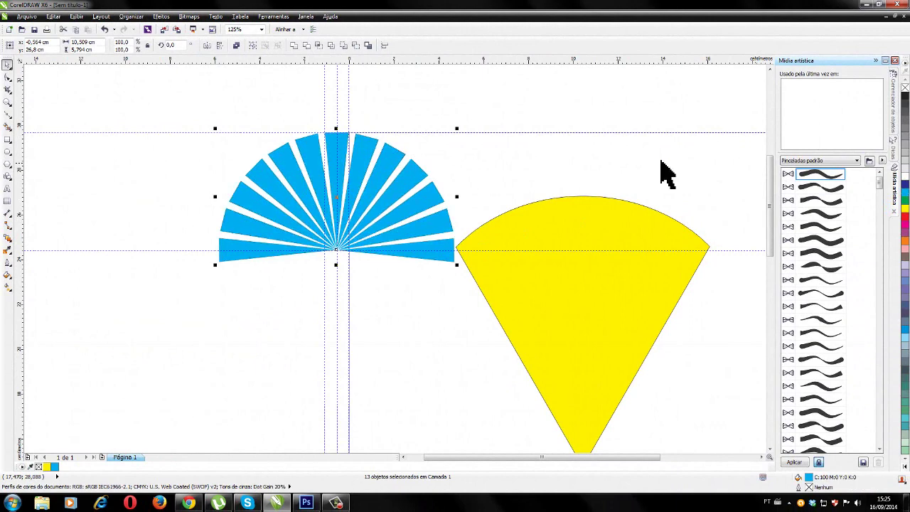
Turn the yellow wedge shape into an empty PowerClip frame.
{"action": "left_click", "coordinate": [600, 204]}
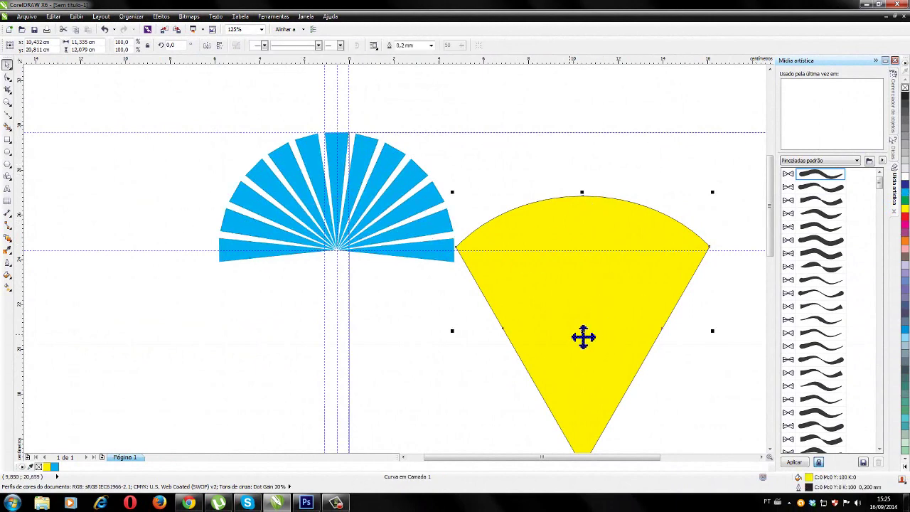
{"action": "left_click", "coordinate": [163, 16]}
{"action": "mouse_move", "coordinate": [213, 151]}
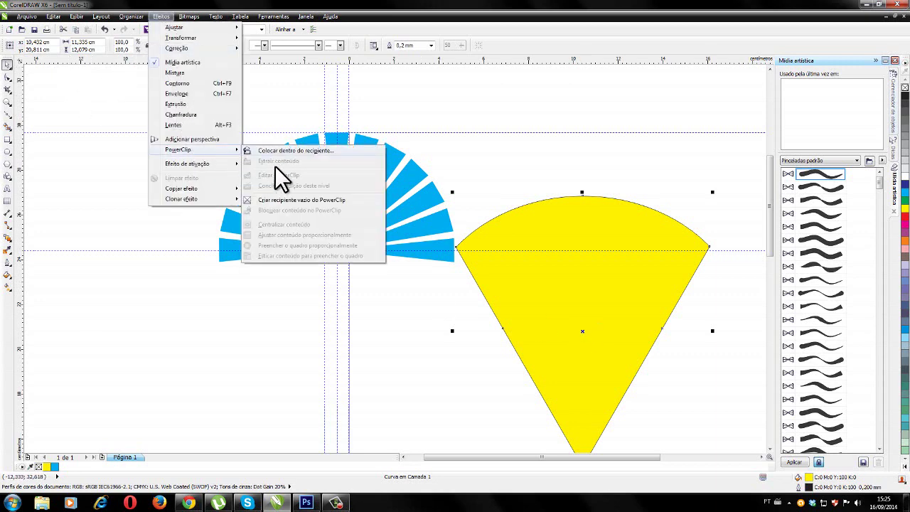
{"action": "left_click", "coordinate": [303, 201]}
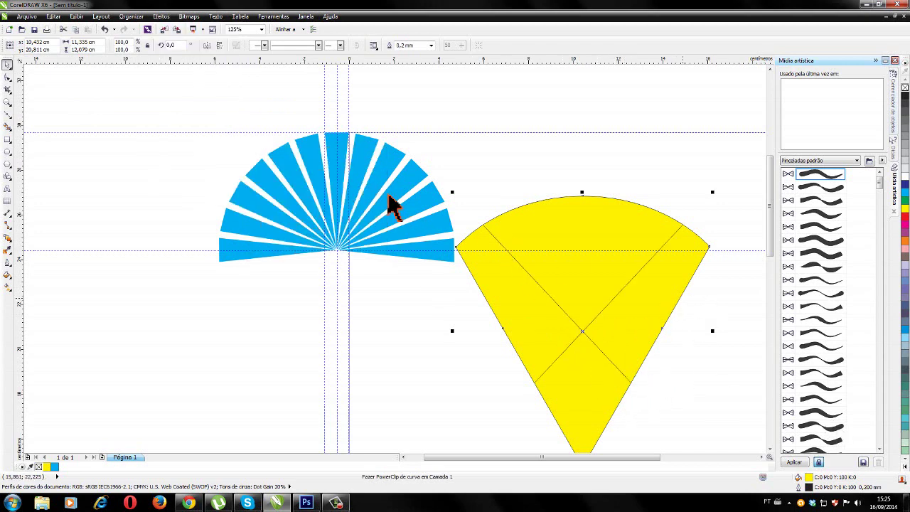
{"action": "left_click", "coordinate": [340, 172]}
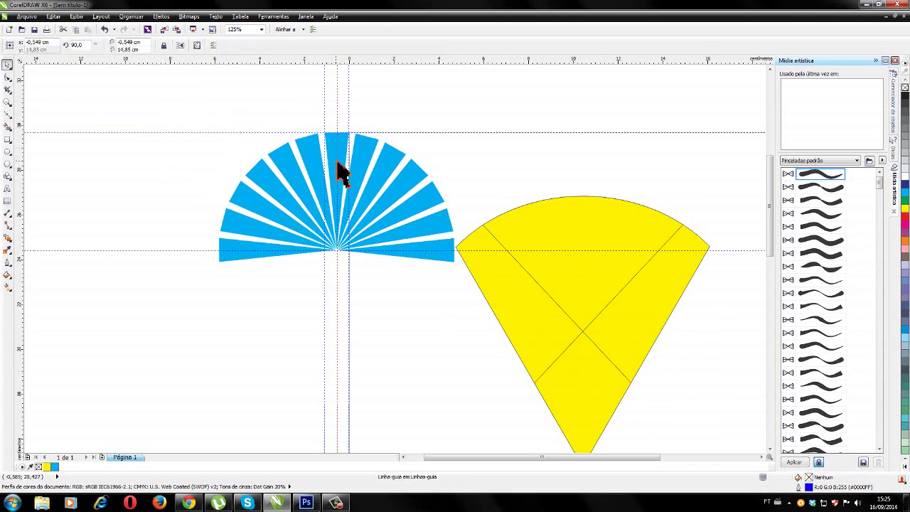
Group the fan's cyan triangles and place the group inside the yellow wedge's PowerClip frame.
{"action": "left_click", "coordinate": [213, 153]}
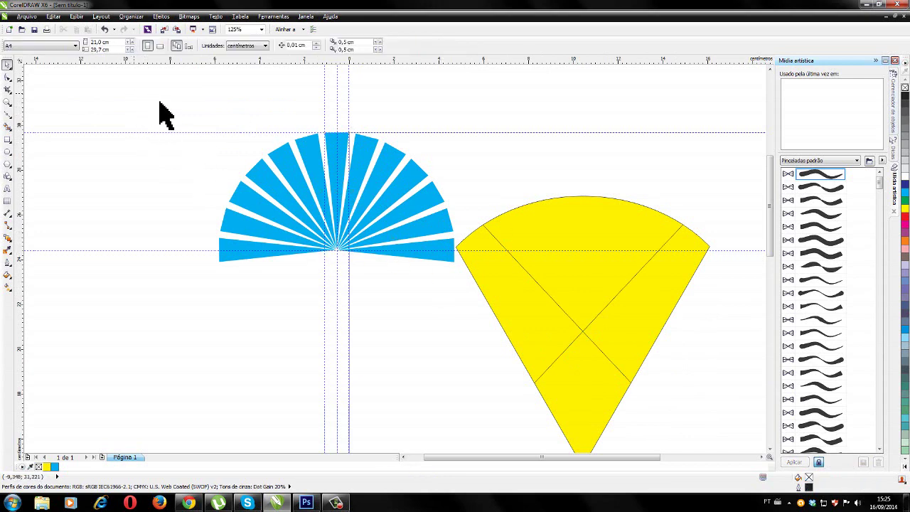
{"action": "left_click_drag", "start_coordinate": [123, 86], "coordinate": [463, 332]}
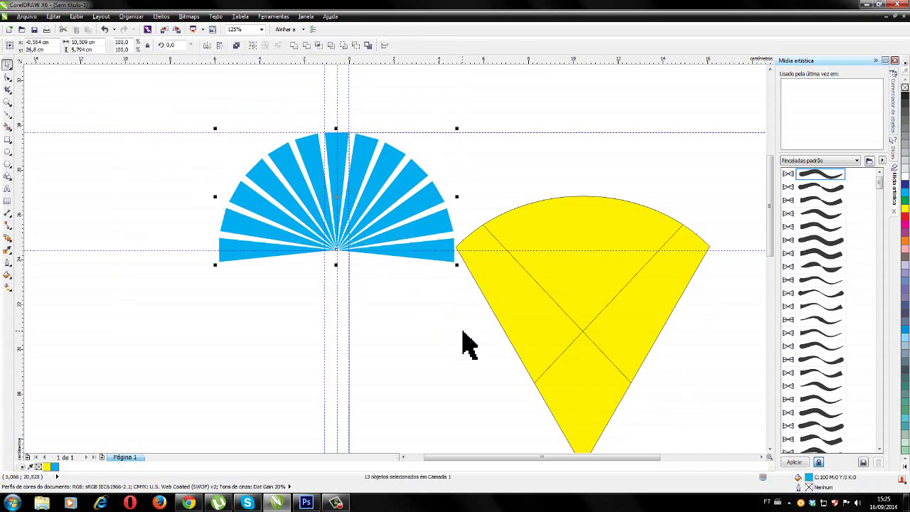
{"action": "right_click", "coordinate": [359, 164]}
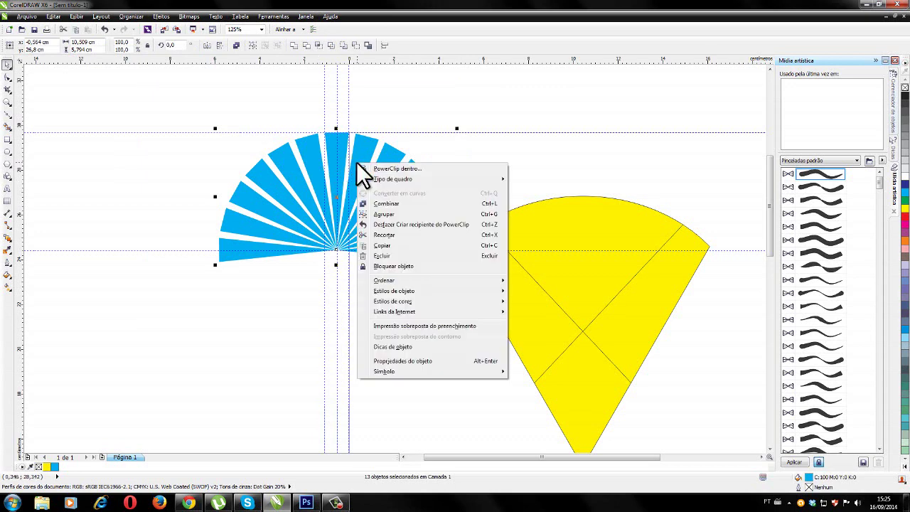
{"action": "left_click", "coordinate": [385, 214]}
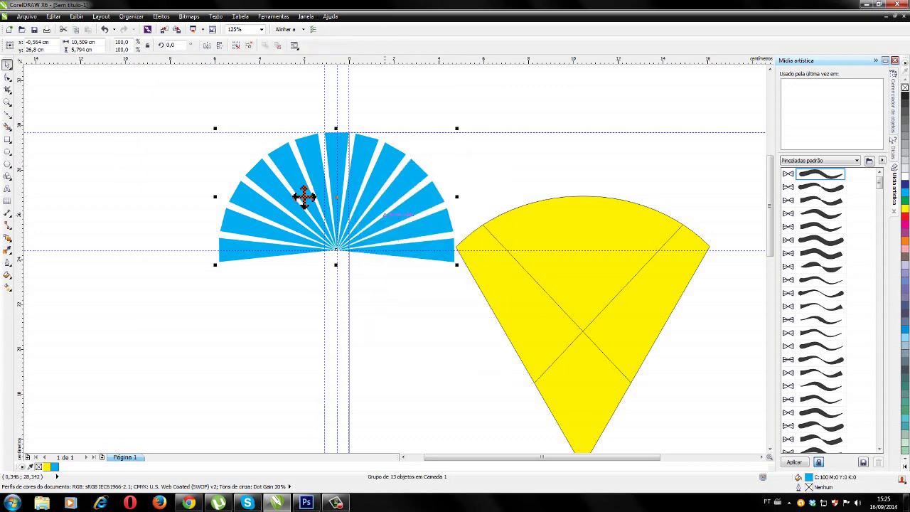
{"action": "left_click_drag", "start_coordinate": [337, 200], "coordinate": [585, 342]}
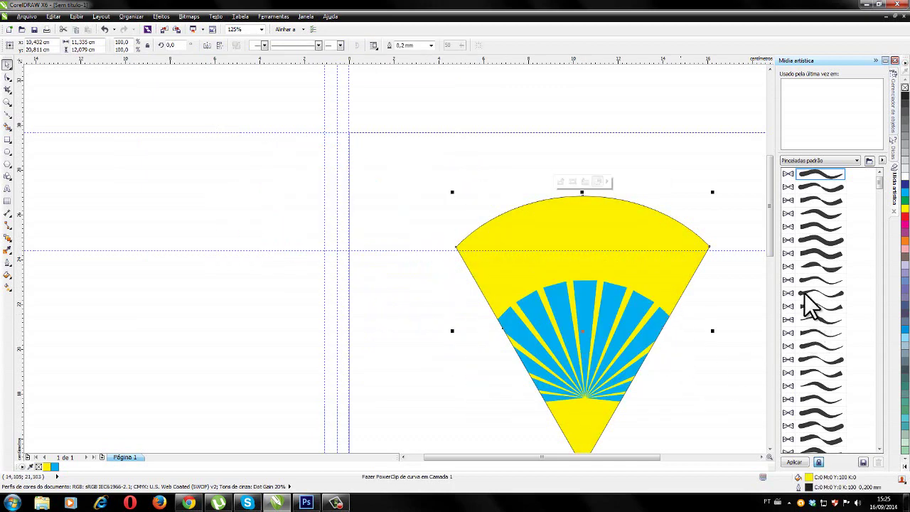
Select the fan group inside the PowerClip and move it down so its centre meets the wedge's tip.
{"action": "left_click_drag", "start_coordinate": [772, 220], "coordinate": [774, 257]}
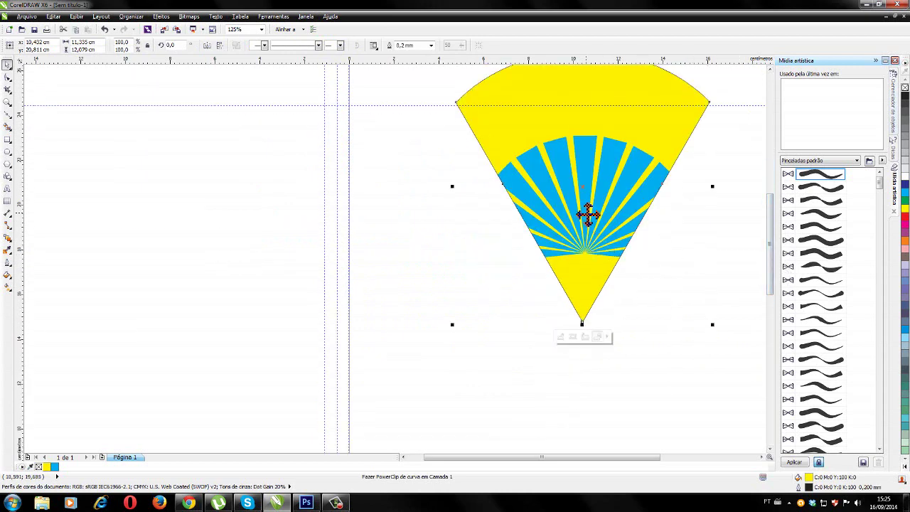
{"action": "left_click", "coordinate": [572, 335]}
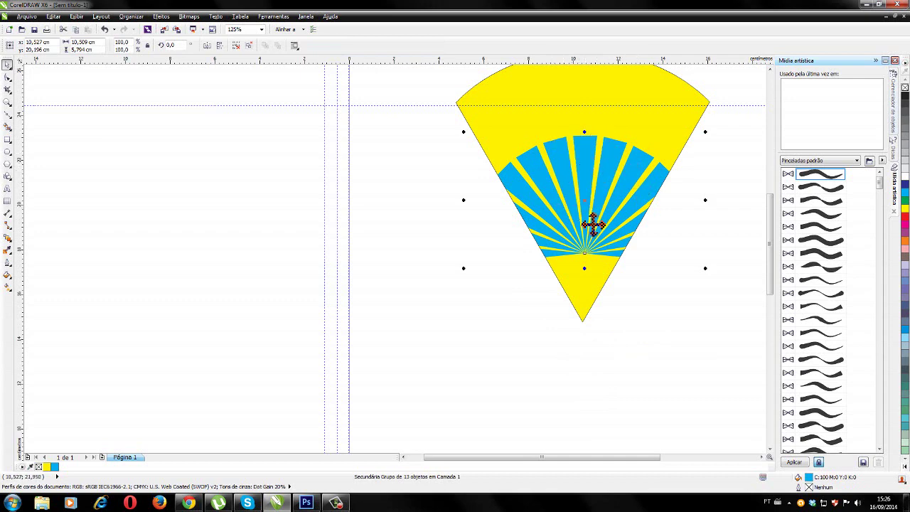
{"action": "left_click_drag", "start_coordinate": [587, 203], "coordinate": [581, 269]}
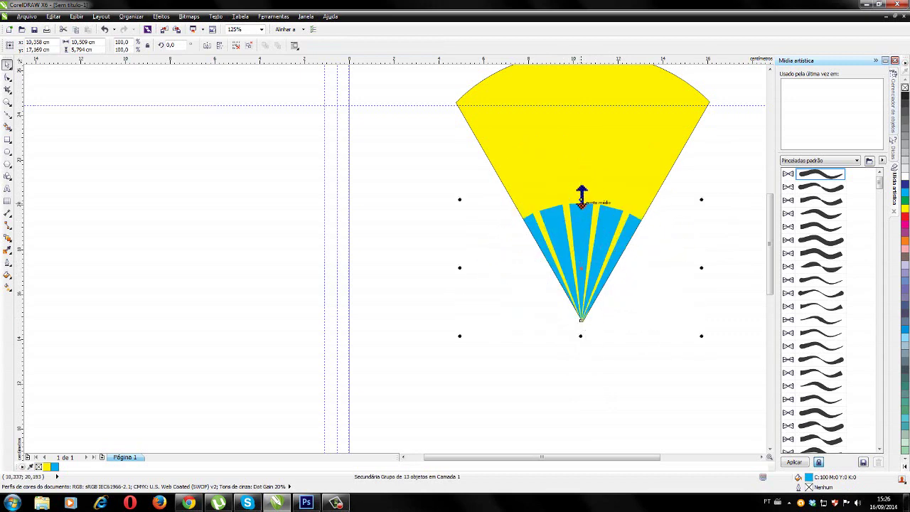
Stretch the fan inside the wedge to about 13.6 cm high and 17.7 cm wide so its rays reach the curved edge.
{"action": "left_click_drag", "start_coordinate": [580, 196], "coordinate": [579, 111]}
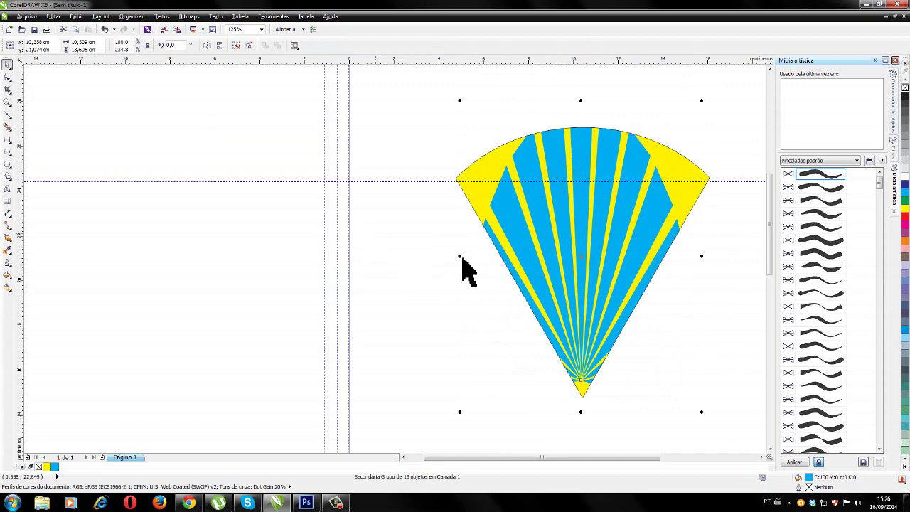
{"action": "left_click_drag", "start_coordinate": [439, 255], "coordinate": [406, 256]}
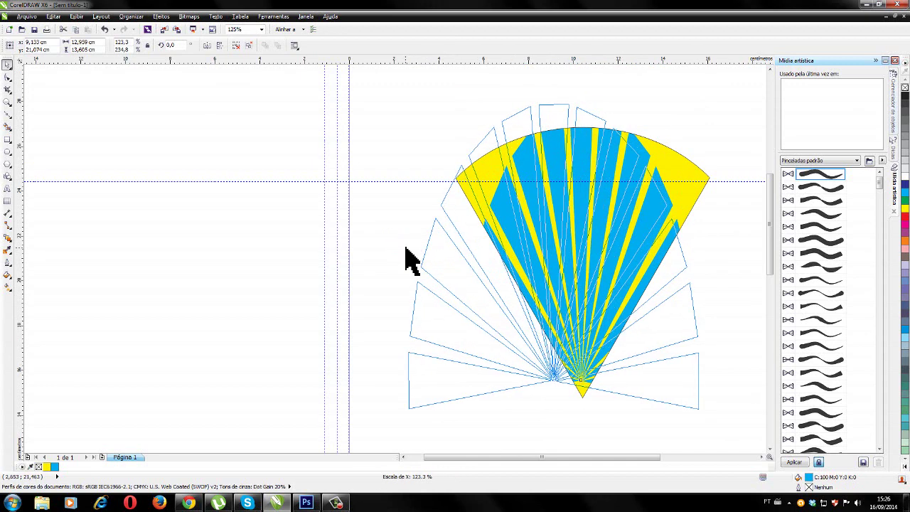
{"action": "mouse_move", "coordinate": [701, 258]}
{"action": "left_mouse_down"}
{"action": "mouse_move", "coordinate": [771, 252]}
{"action": "mouse_move", "coordinate": [632, 251]}
{"action": "mouse_move", "coordinate": [689, 250]}
{"action": "left_mouse_up"}
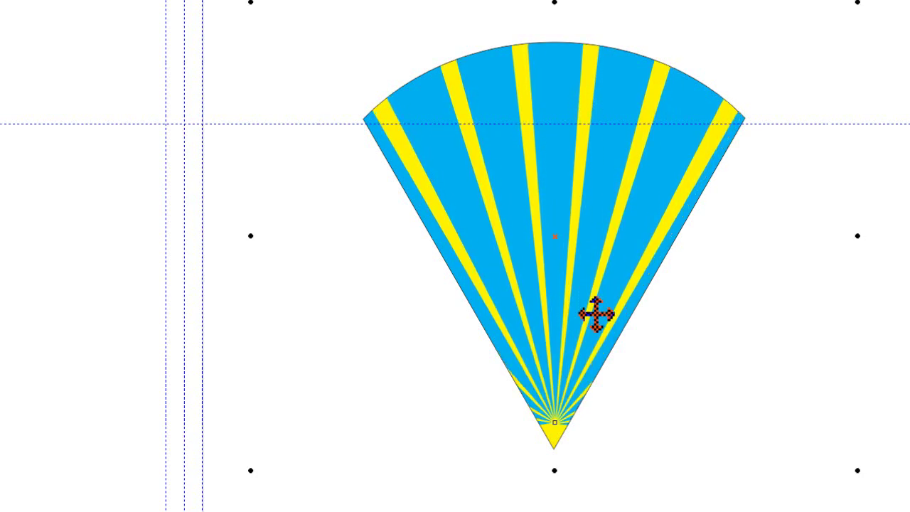
{"action": "scroll", "coordinate": [532, 451], "scroll_direction": "up", "scroll_amount": 2}
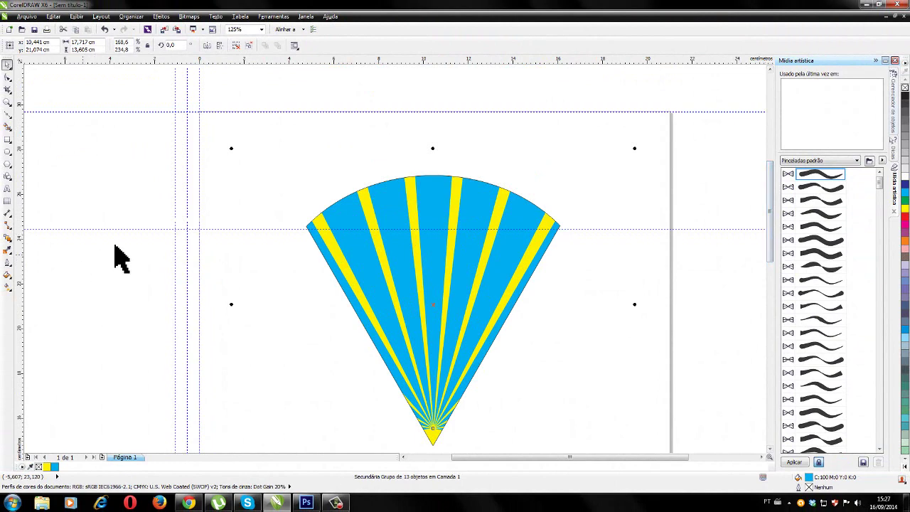
{"action": "left_click", "coordinate": [180, 259]}
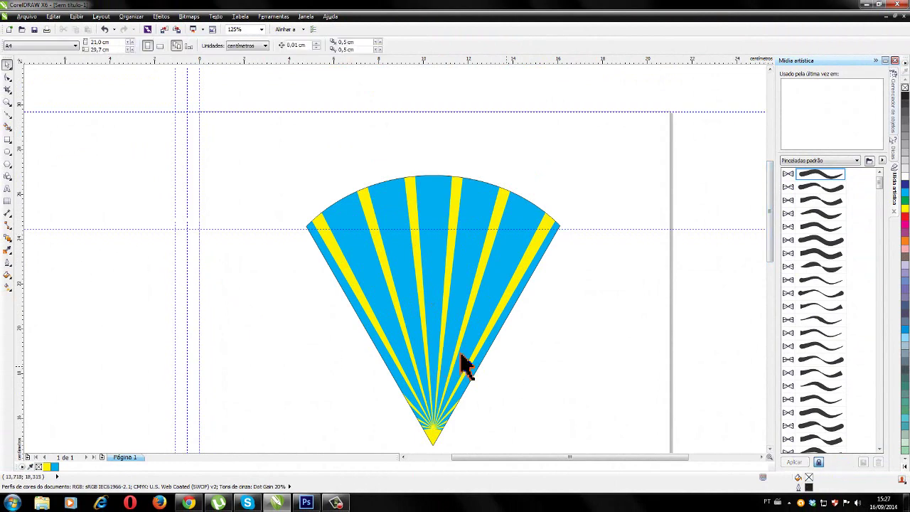
Draw a closed four-sided flap along the wedge's left edge, from its upper corner to the tip, with slanted ends.
{"action": "scroll", "coordinate": [498, 398], "scroll_direction": "up", "scroll_amount": 2}
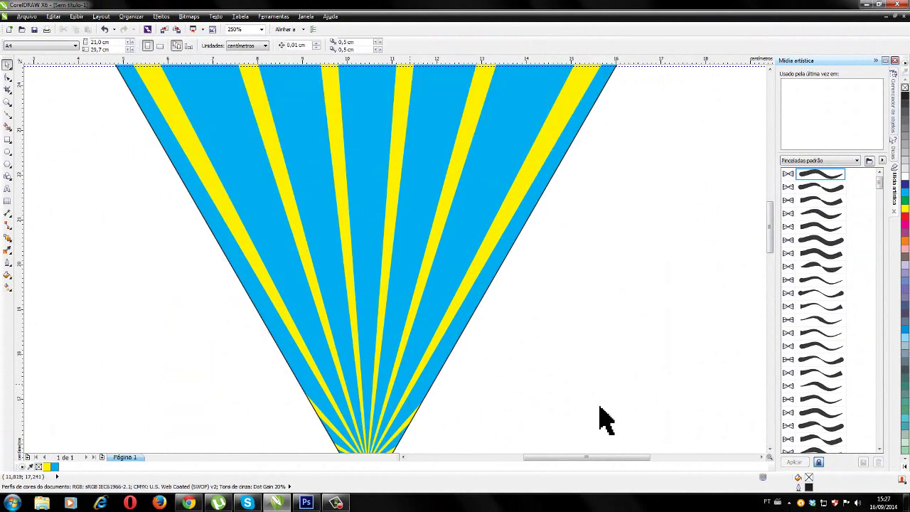
{"action": "scroll", "coordinate": [770, 239], "scroll_direction": "down", "scroll_amount": 2}
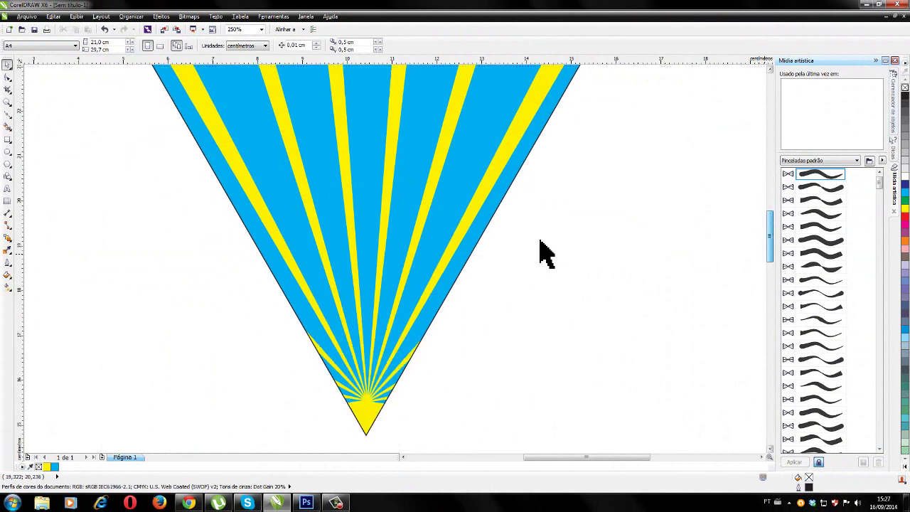
{"action": "scroll", "coordinate": [481, 260], "scroll_direction": "down", "scroll_amount": 2}
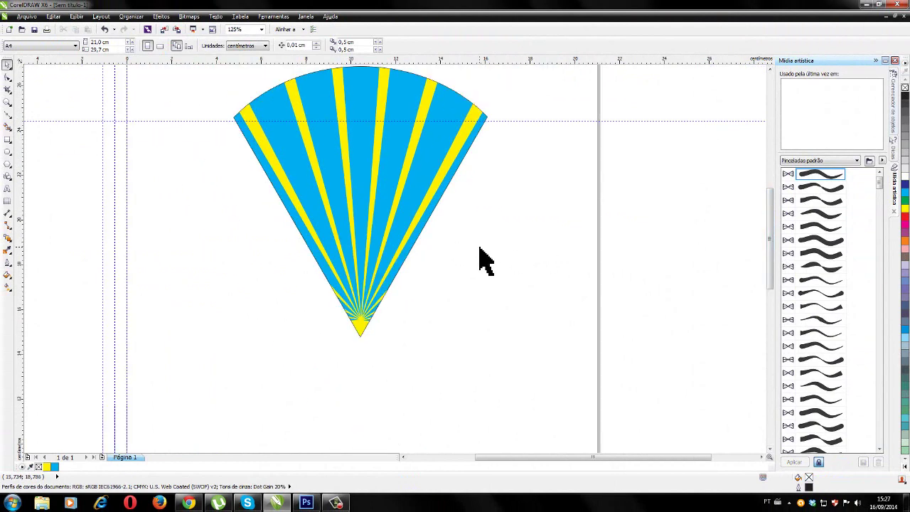
{"action": "left_click", "coordinate": [10, 115]}
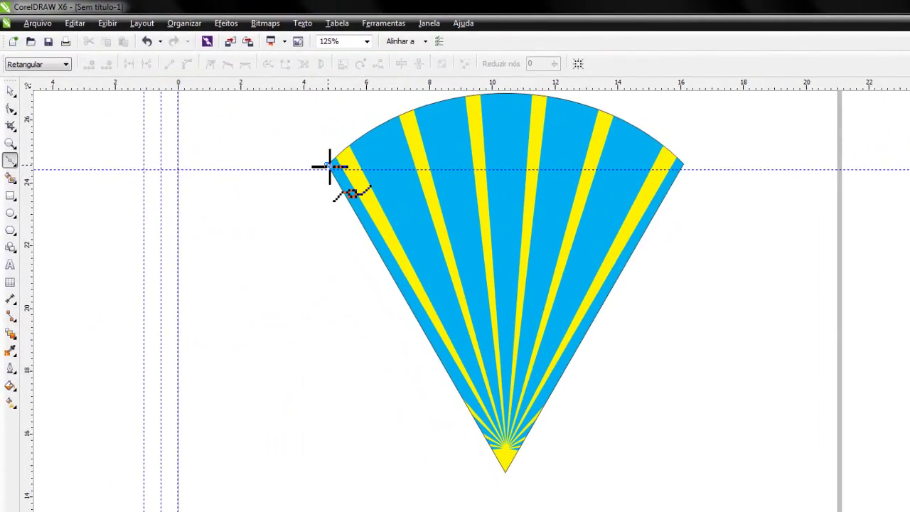
{"action": "left_click_drag", "start_coordinate": [330, 167], "coordinate": [505, 472]}
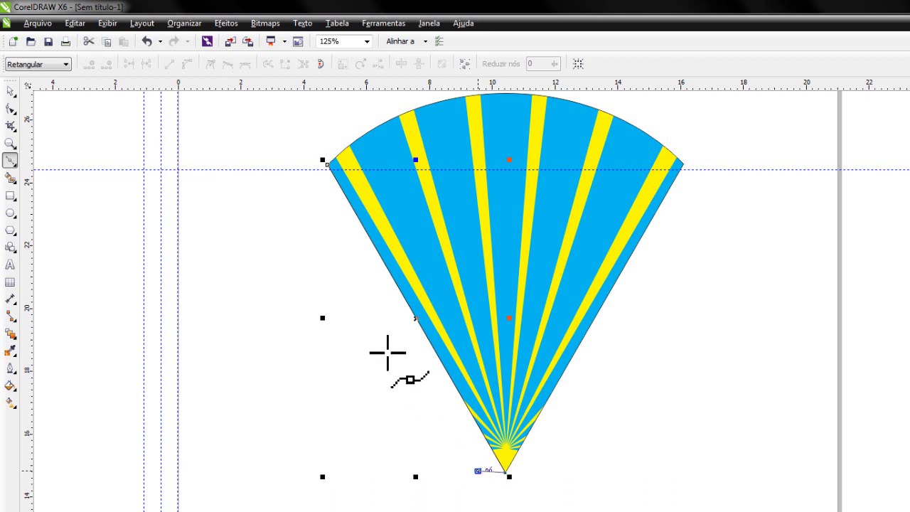
{"action": "left_click_drag", "start_coordinate": [316, 196], "coordinate": [328, 167]}
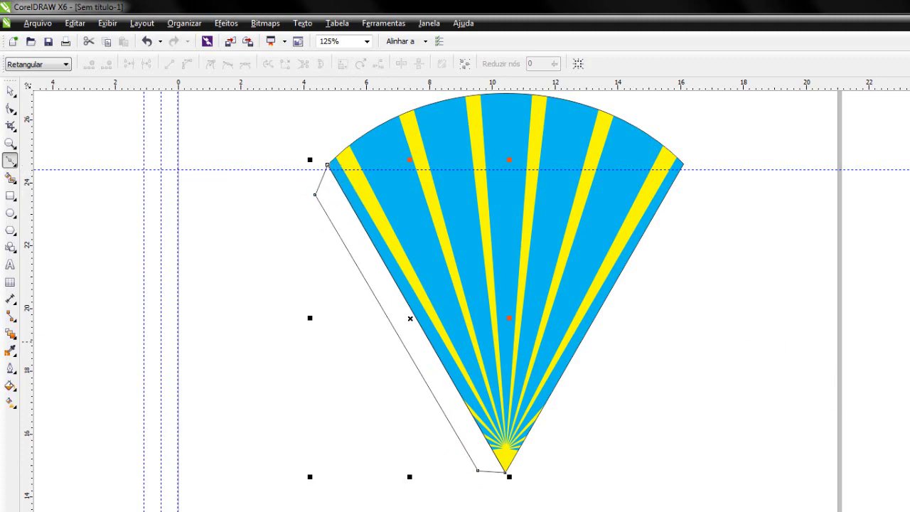
Remove the flap's outline and fill it with red (C0 M100 Y100 K0), trying green and cyan first.
{"action": "left_click", "coordinate": [904, 201]}
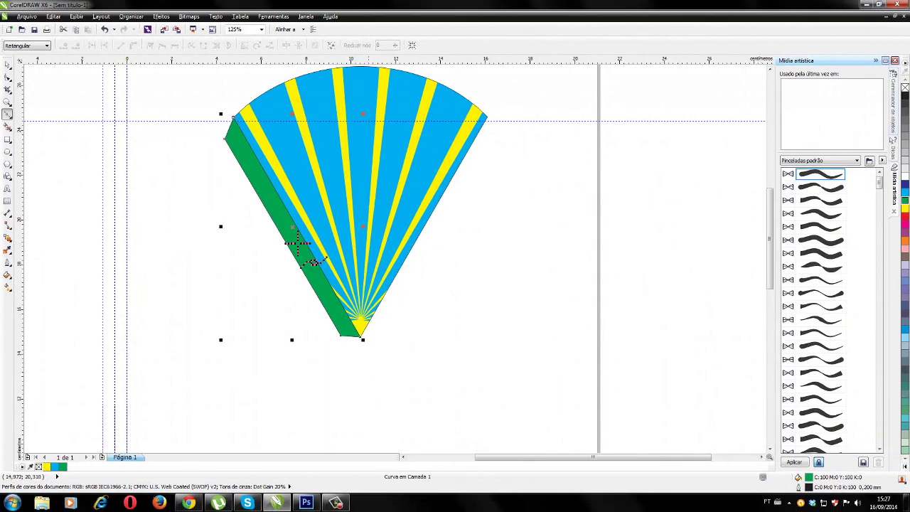
{"action": "right_click", "coordinate": [906, 86]}
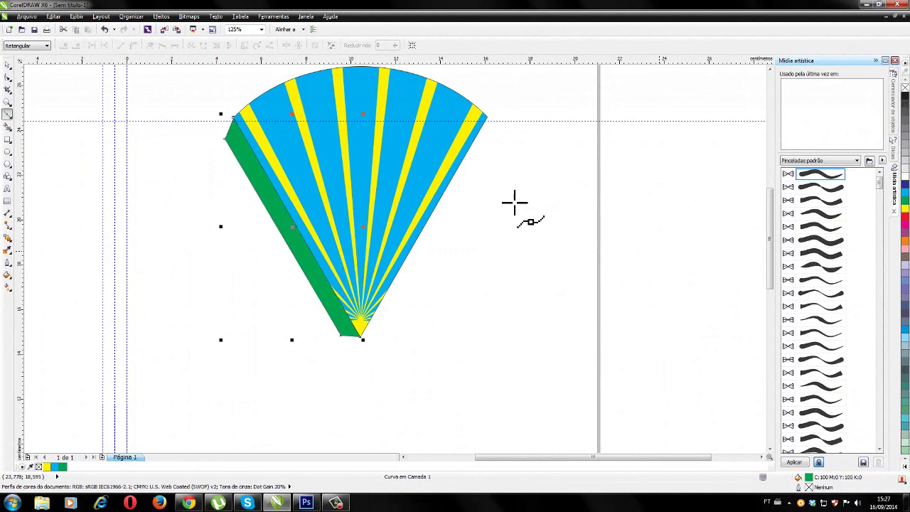
{"action": "scroll", "coordinate": [514, 202], "scroll_direction": "down", "scroll_amount": 2}
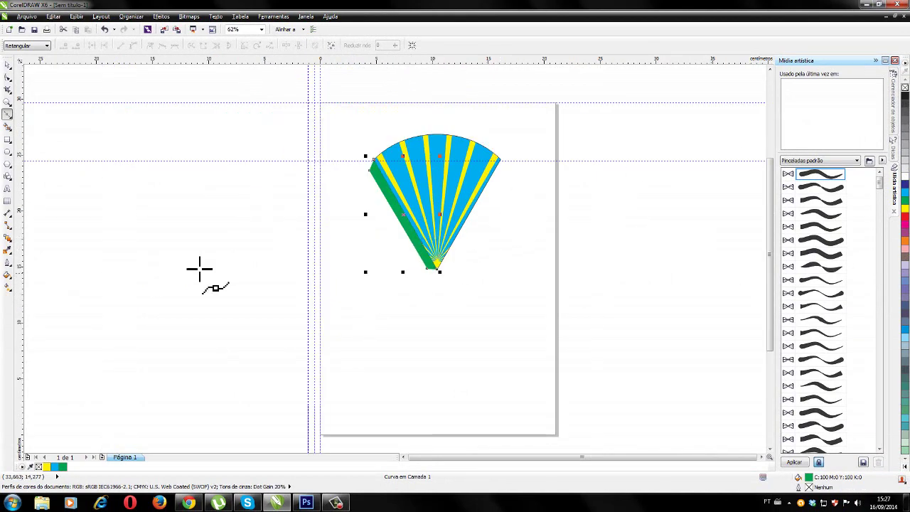
{"action": "left_click", "coordinate": [905, 210]}
{"action": "left_click", "coordinate": [906, 200]}
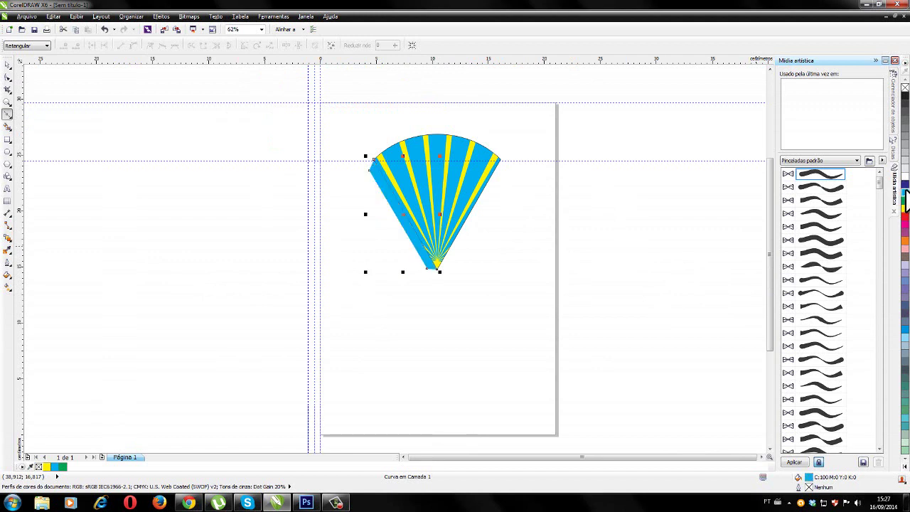
{"action": "left_click", "coordinate": [906, 217]}
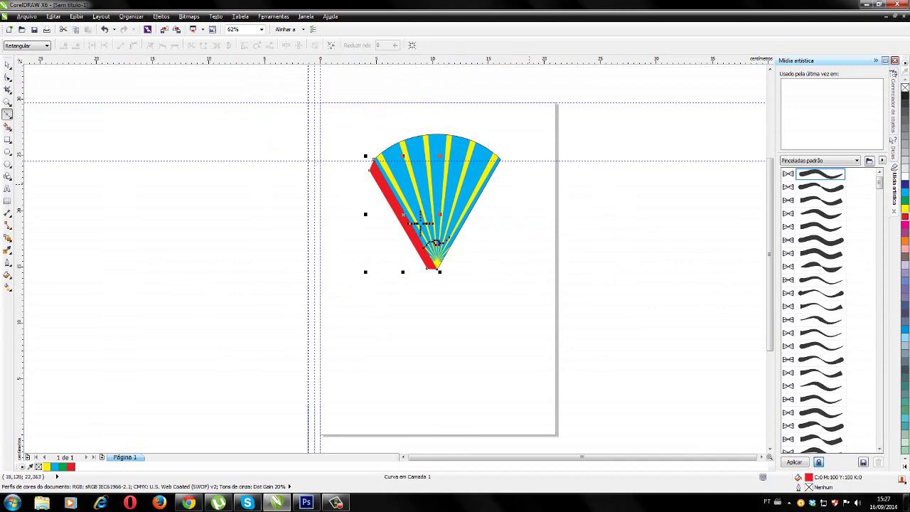
Add the artistic text "Galinha Pintadinha" above and to the left of the wedge.
{"action": "scroll", "coordinate": [492, 233], "scroll_direction": "up", "scroll_amount": 2}
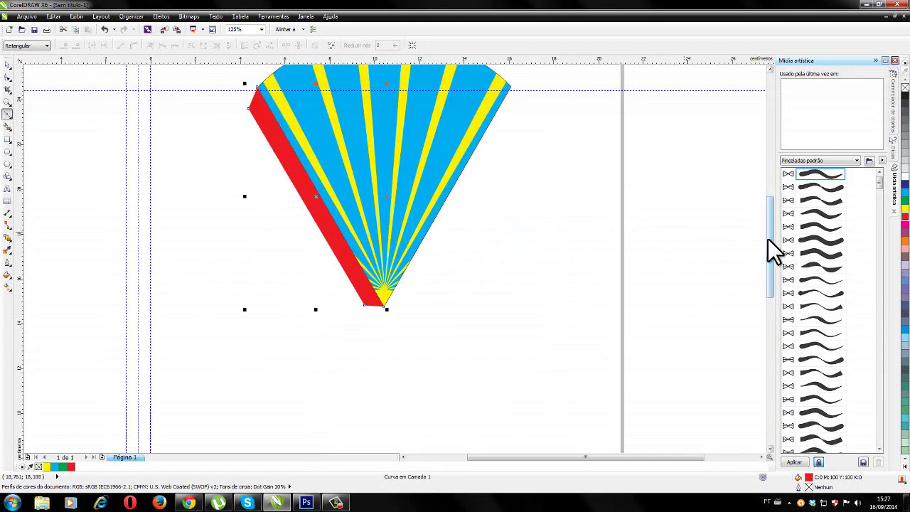
{"action": "left_click_drag", "start_coordinate": [768, 238], "coordinate": [774, 188]}
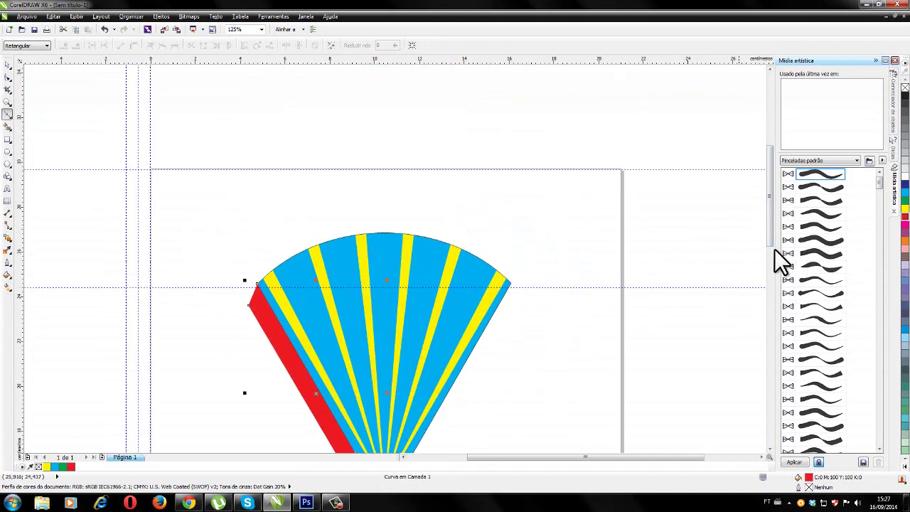
{"action": "left_click_drag", "start_coordinate": [772, 235], "coordinate": [778, 265]}
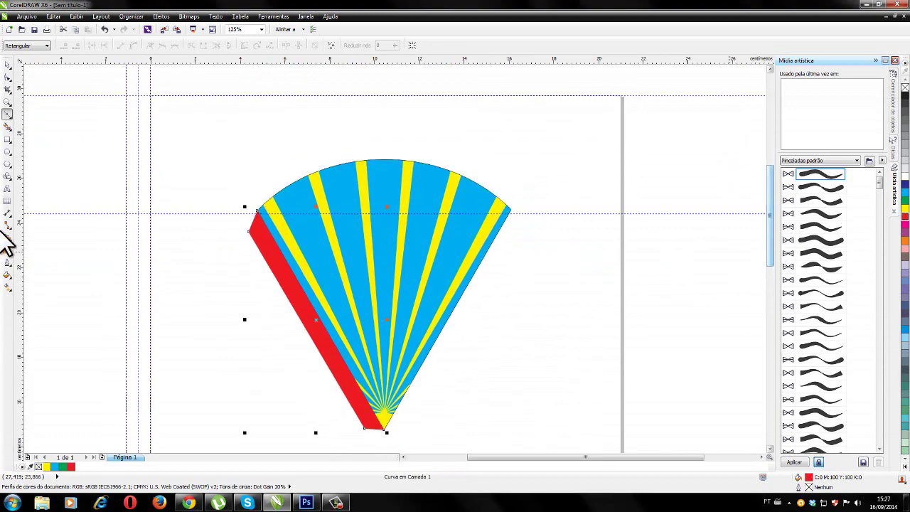
{"action": "left_click", "coordinate": [7, 189]}
{"action": "left_click", "coordinate": [90, 141]}
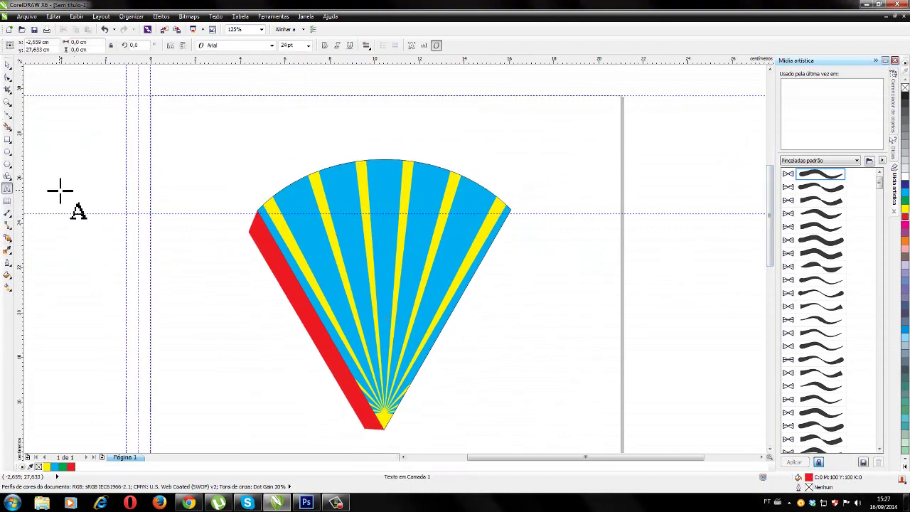
{"action": "type", "text": "Galinha Intadinha"}
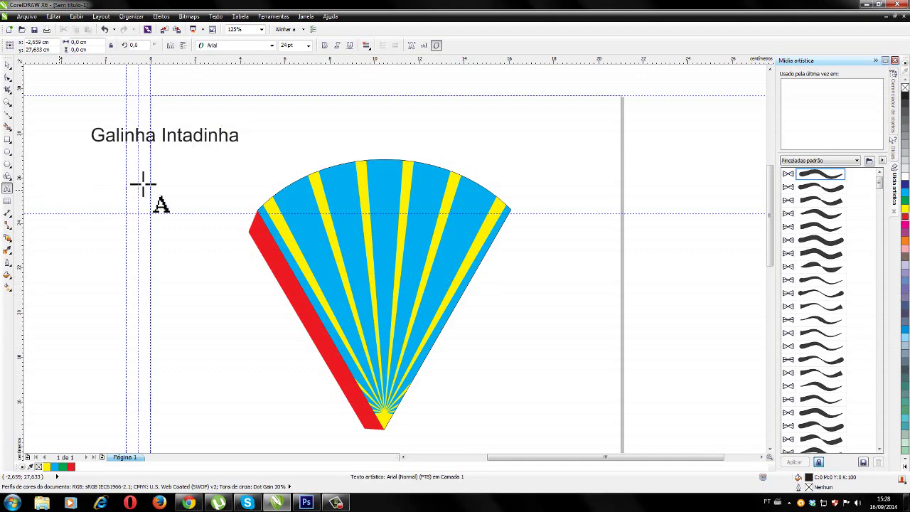
{"action": "left_click", "coordinate": [165, 135]}
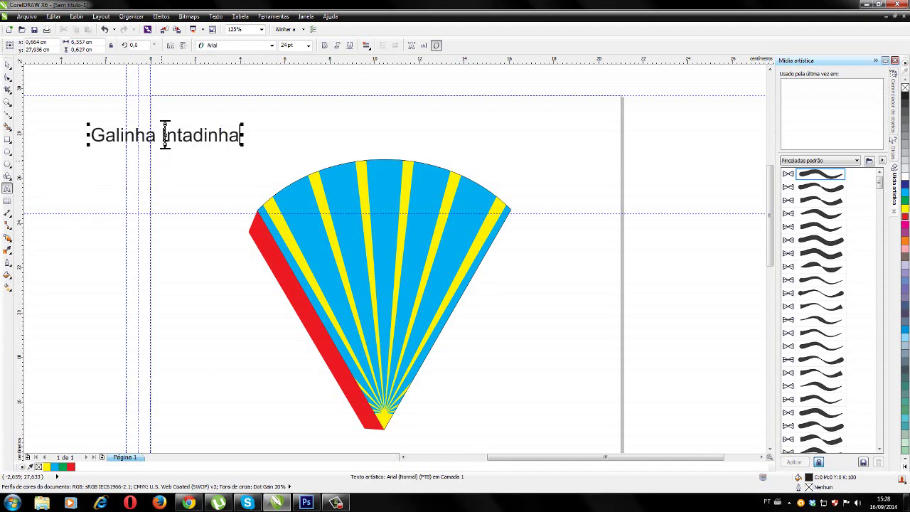
{"action": "key", "text": "Delete"}
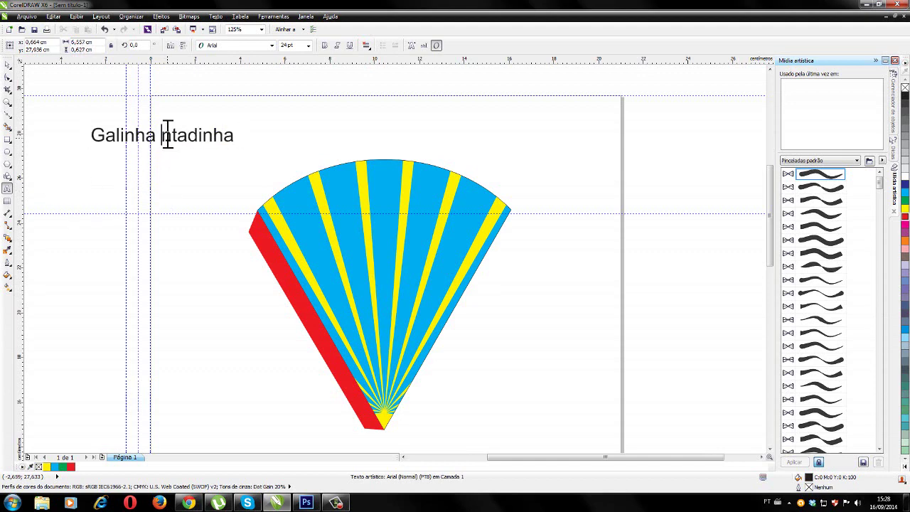
{"action": "type", "text": "Pi"}
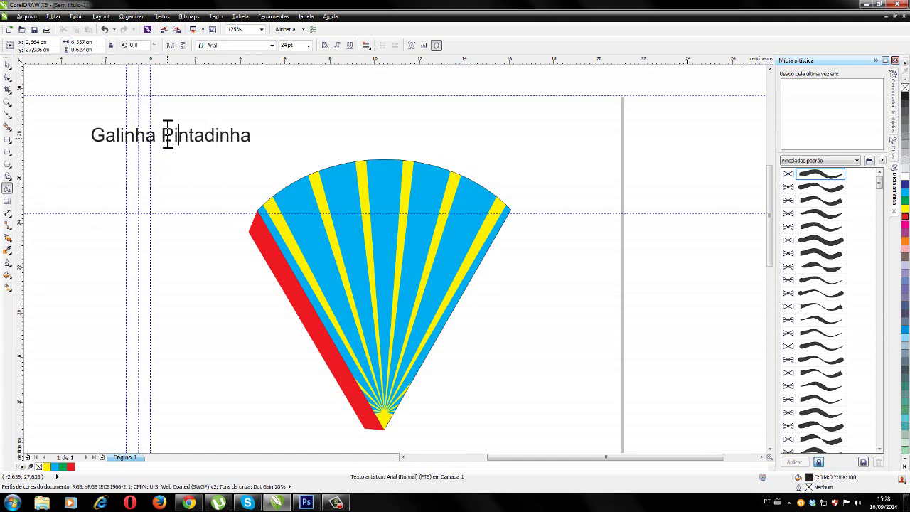
Select the "Galinha Pintadinha" text and set its font to GROBOLD.
{"action": "left_click", "coordinate": [9, 65]}
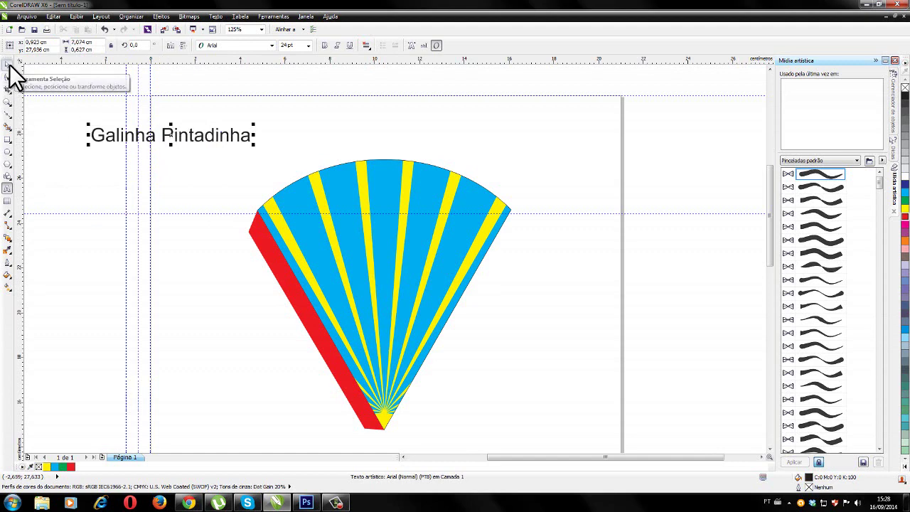
{"action": "left_click", "coordinate": [271, 45]}
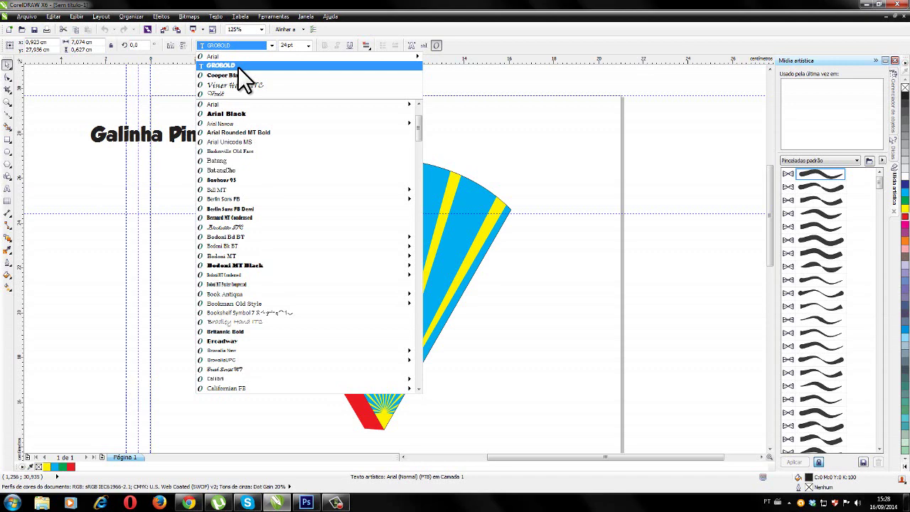
{"action": "left_click", "coordinate": [239, 68]}
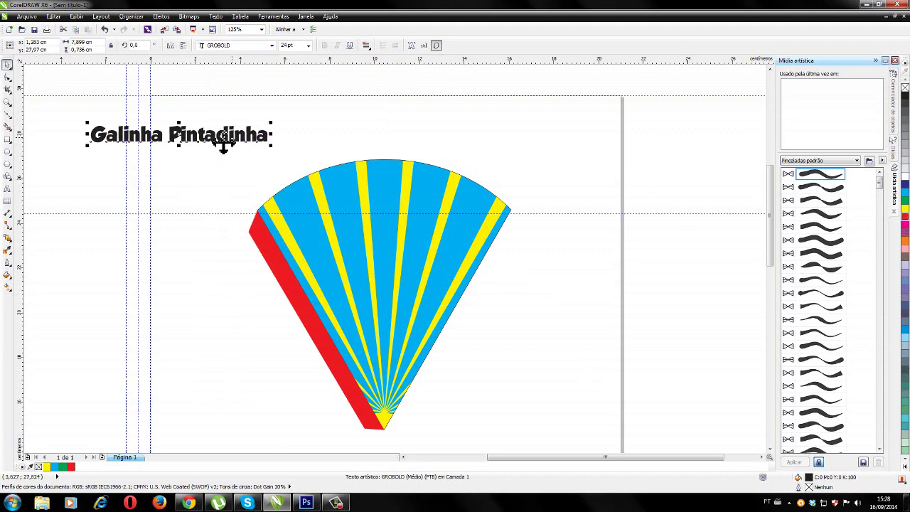
Fill the "Galinha Pintadinha" text with yellow (C0 M0 Y100 K0) and outline it in orange (C0 M60 Y100 K0).
{"action": "left_click", "coordinate": [907, 219]}
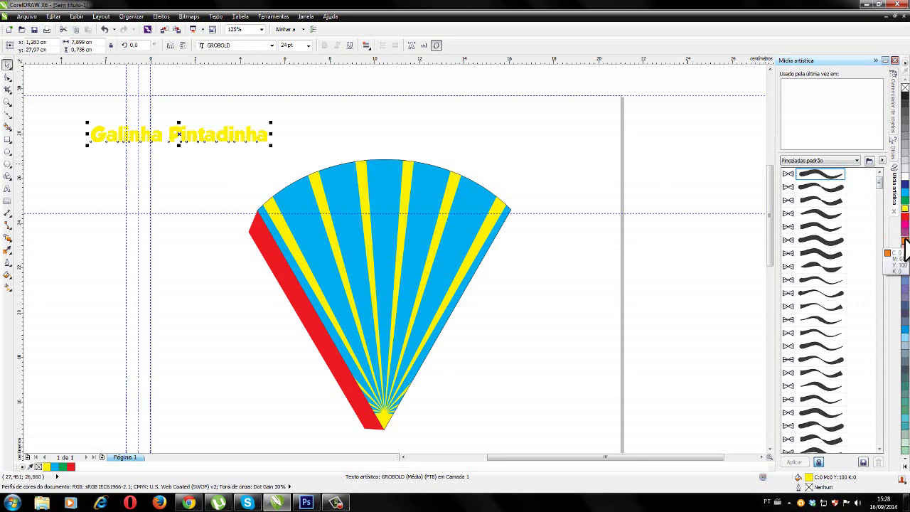
{"action": "right_click", "coordinate": [906, 242]}
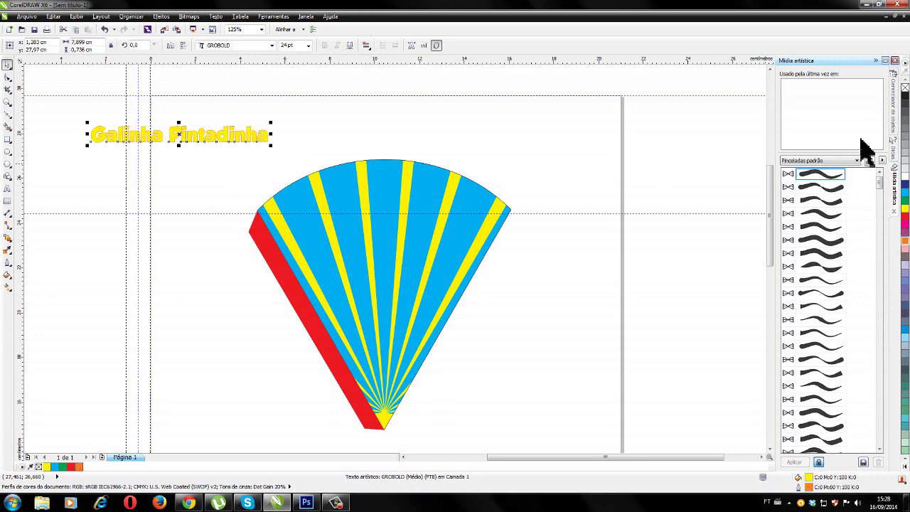
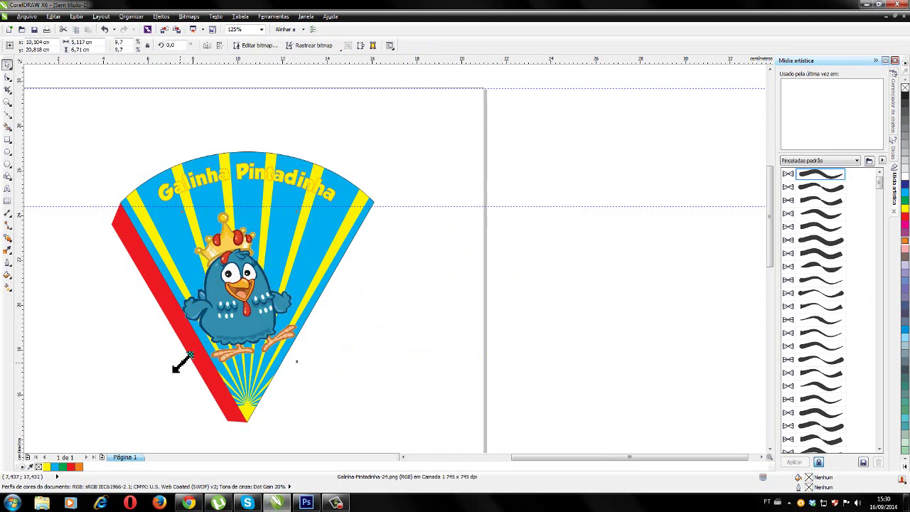
Shrink the crowned hen picture on the wedge to about 4.95 by 6.49 cm and deselect it.
{"action": "left_click_drag", "start_coordinate": [183, 362], "coordinate": [187, 356]}
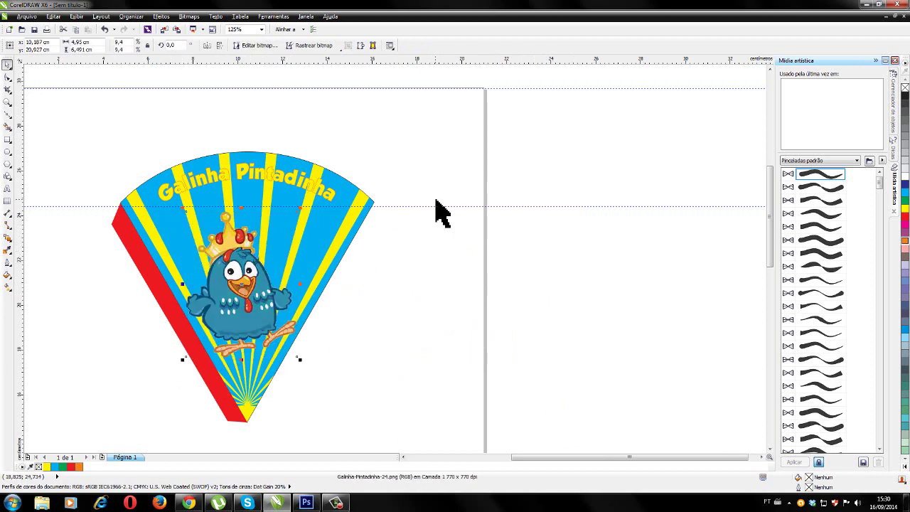
{"action": "left_click", "coordinate": [398, 205]}
{"action": "left_click", "coordinate": [400, 191]}
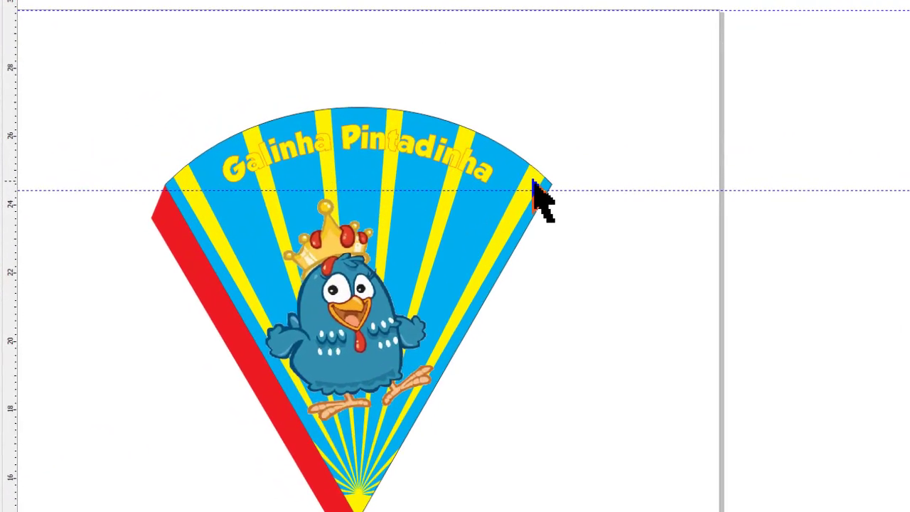
Fill the wedge's yellow base, selected together with its curved title, with white (C0 M0 Y0 K0).
{"action": "left_click", "coordinate": [535, 183]}
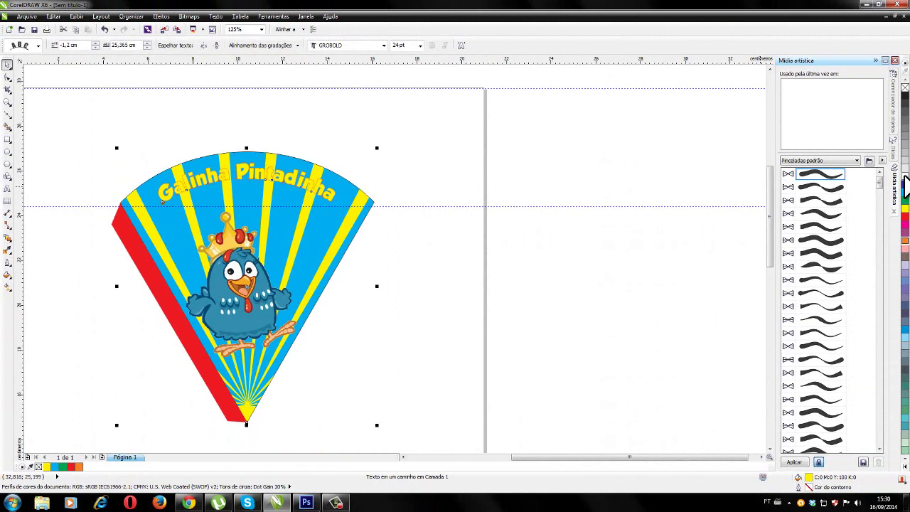
{"action": "left_click", "coordinate": [905, 178]}
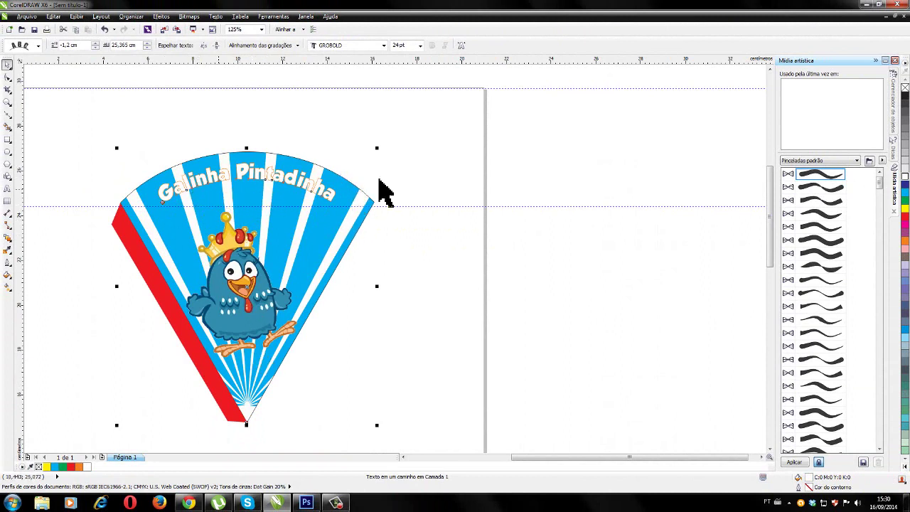
{"action": "left_click", "coordinate": [448, 205]}
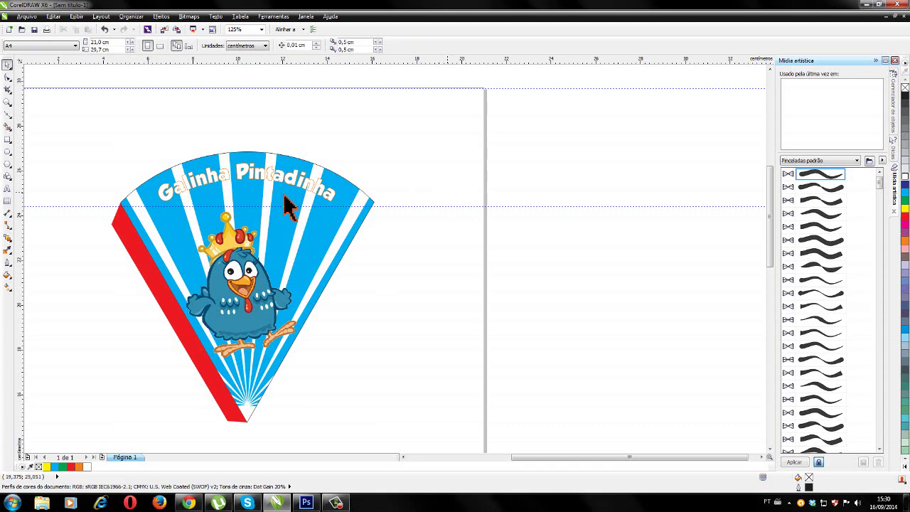
Select only the curved "Galinha Pintadinha" text and fill it with yellow (C0 M0 Y100 K0).
{"action": "left_click", "coordinate": [323, 193]}
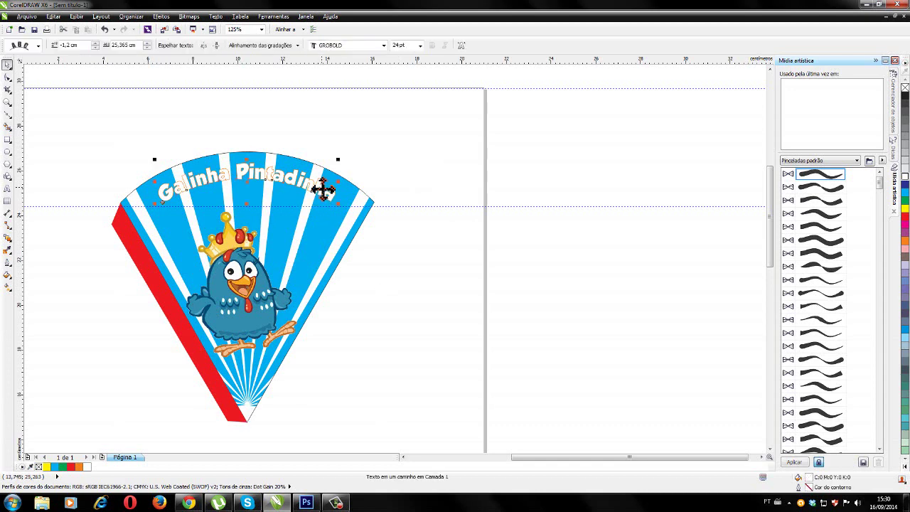
{"action": "left_click", "coordinate": [447, 201]}
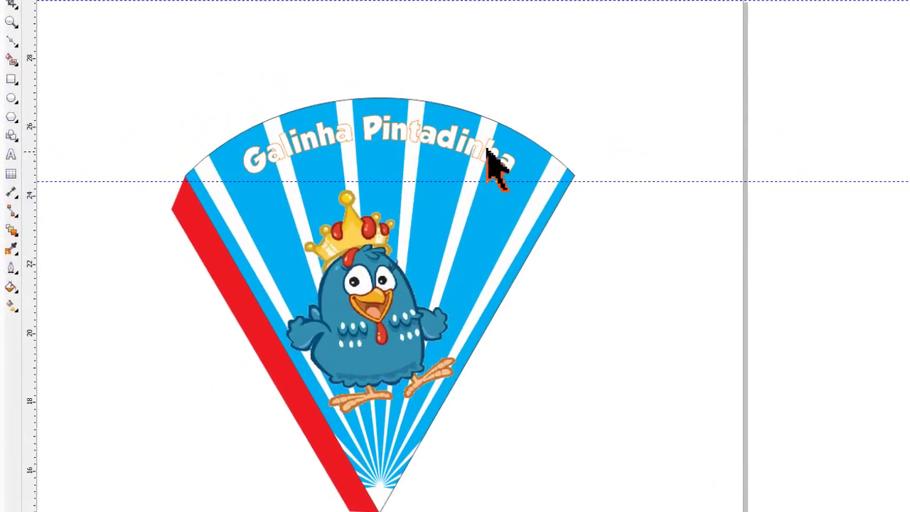
{"action": "left_click", "coordinate": [492, 151]}
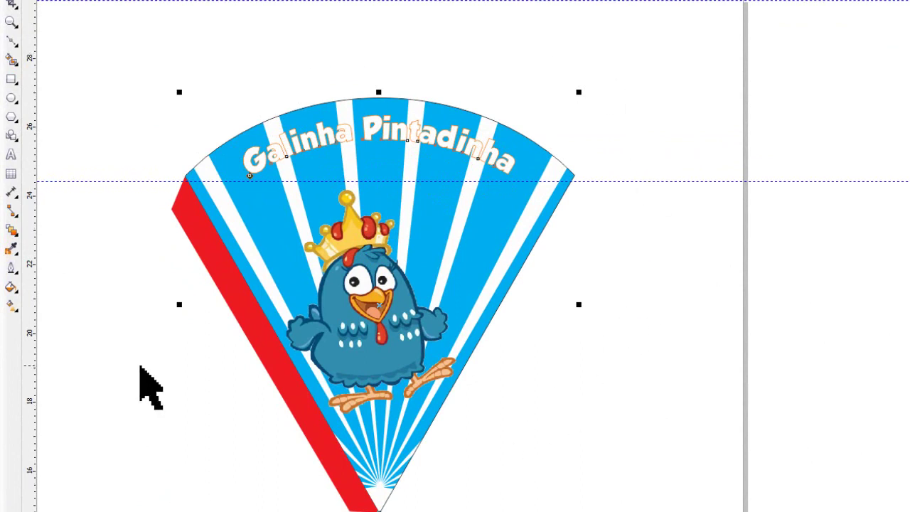
{"action": "left_click", "coordinate": [472, 151], "text": "ctrl"}
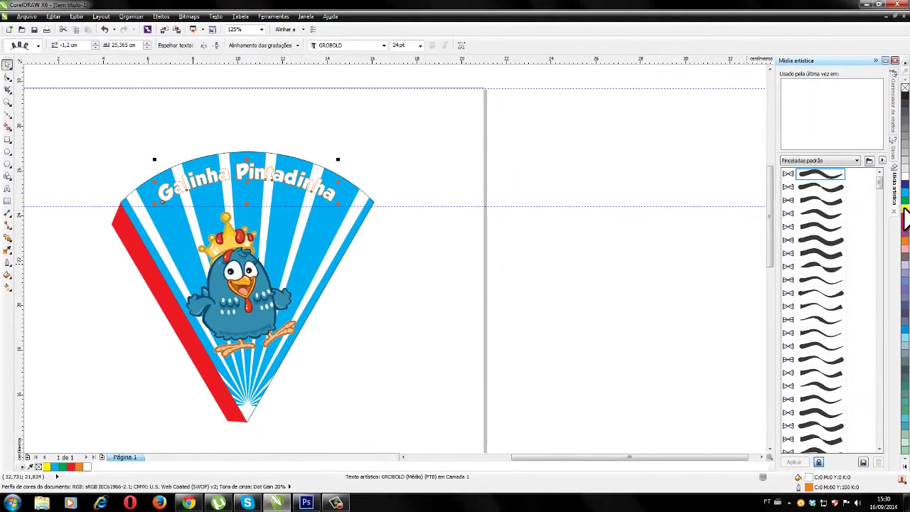
{"action": "left_click", "coordinate": [907, 219]}
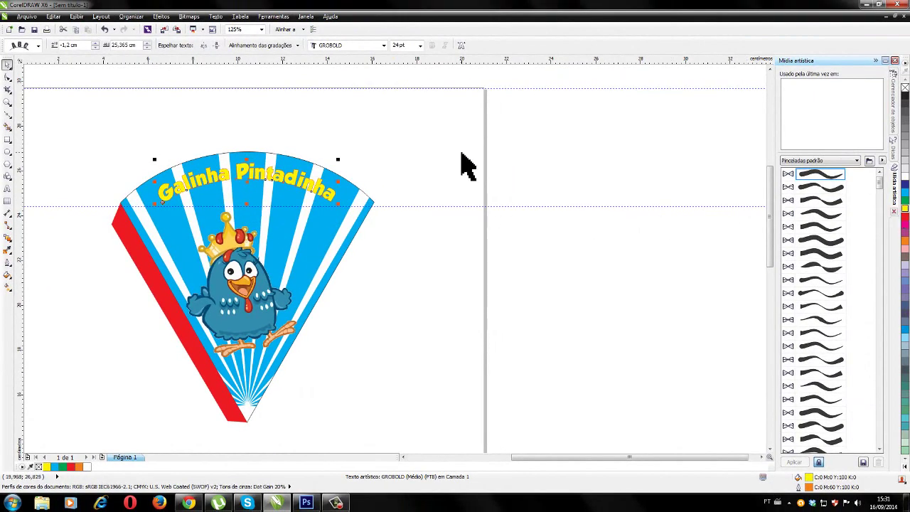
{"action": "left_click", "coordinate": [398, 175]}
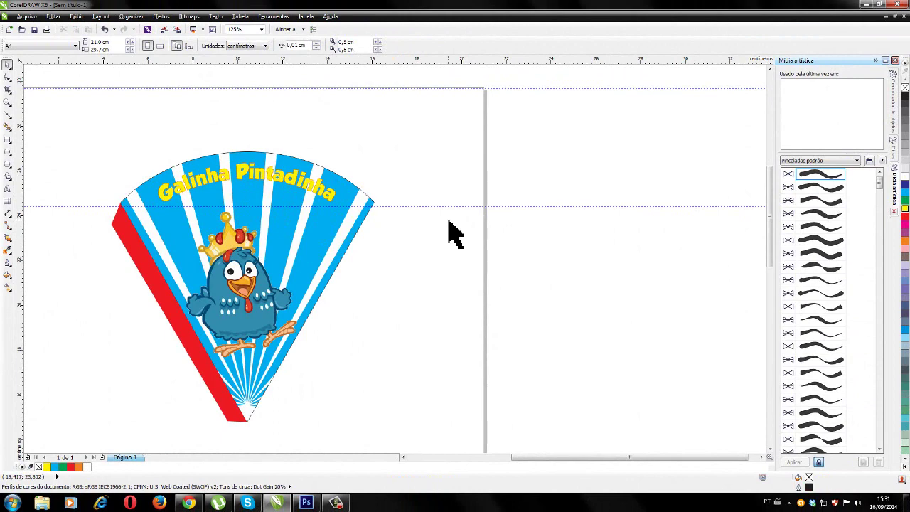
Add an artistic text with the child's first name above the wedge.
{"action": "left_click", "coordinate": [8, 189]}
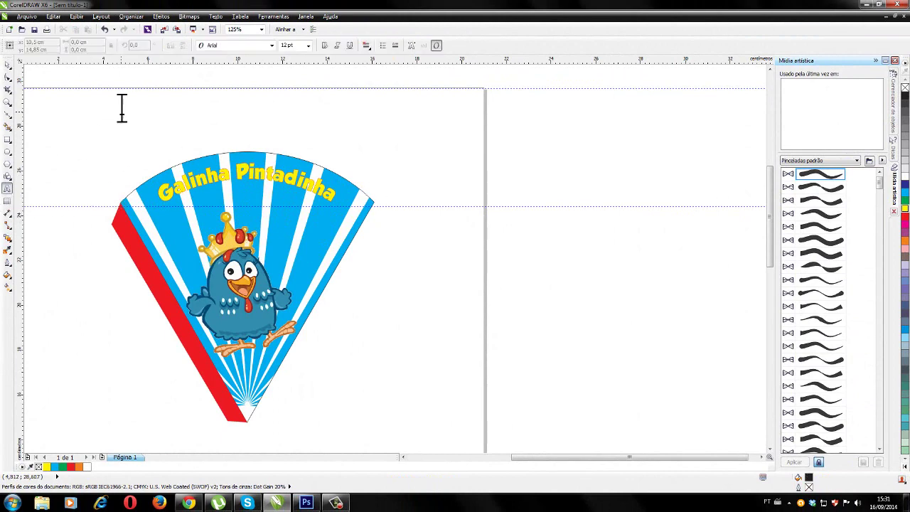
{"action": "left_click", "coordinate": [122, 107]}
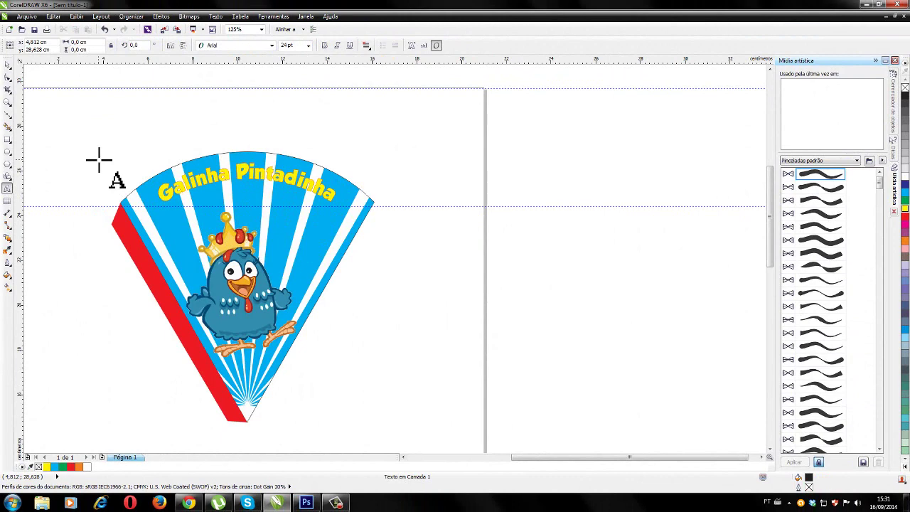
{"action": "type", "text": "T"}
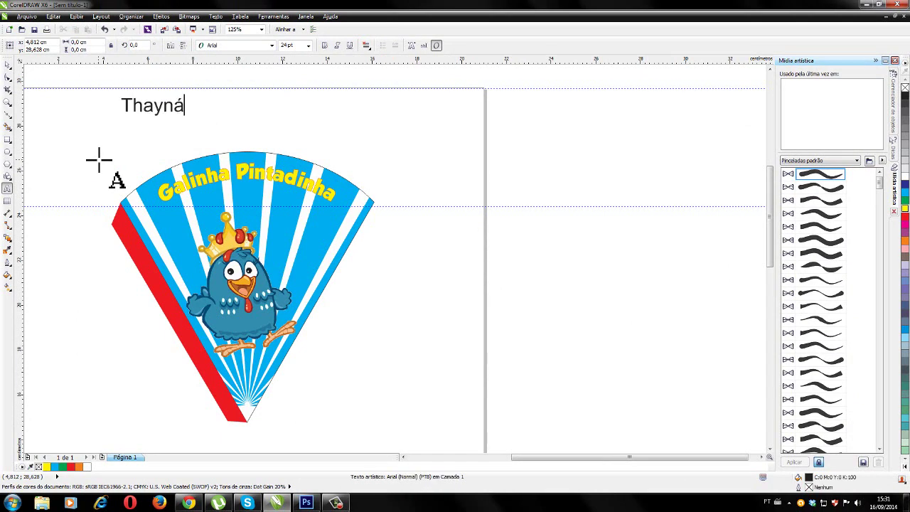
{"action": "type", "text": "hayná"}
{"action": "left_click", "coordinate": [7, 64]}
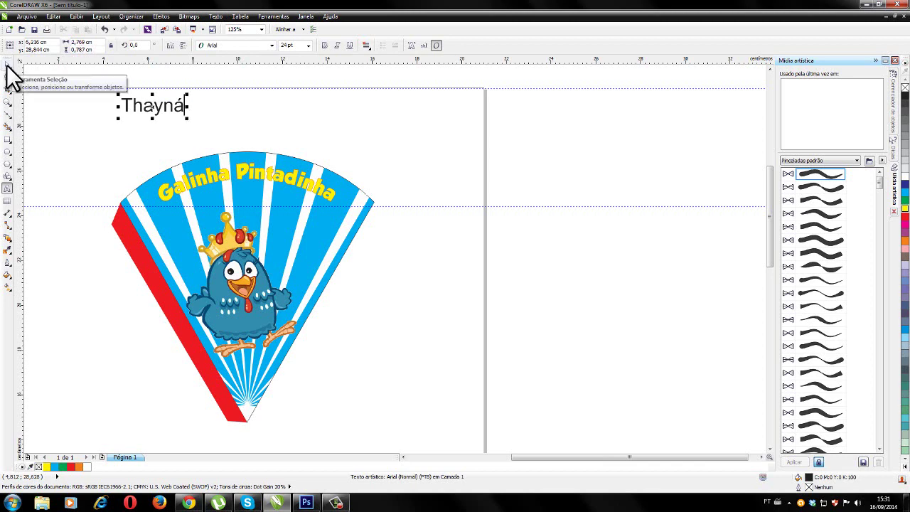
{"action": "left_click", "coordinate": [7, 64]}
Set the name's font to Cooper Black and move it onto the wedge, between the curved title and the hen.
{"action": "left_click", "coordinate": [274, 44]}
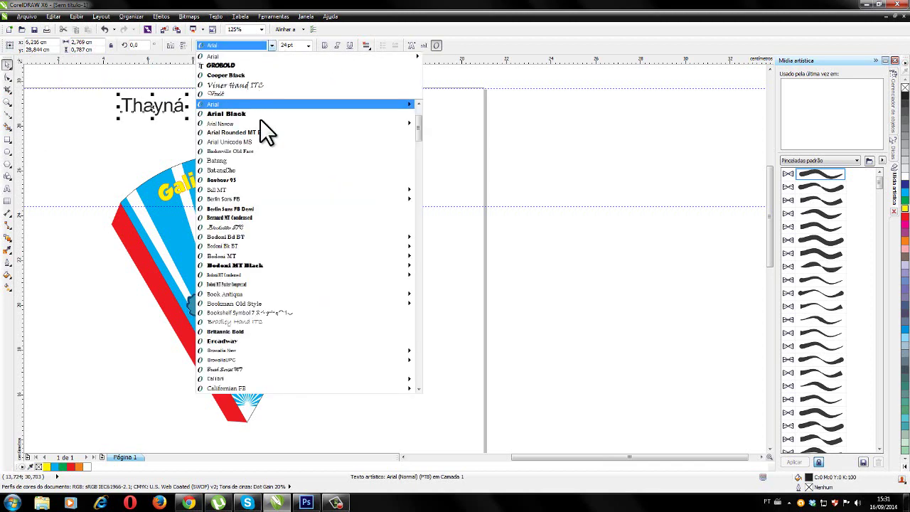
{"action": "left_click", "coordinate": [253, 74]}
{"action": "mouse_move", "coordinate": [156, 106]}
{"action": "left_mouse_down"}
{"action": "mouse_move", "coordinate": [204, 147]}
{"action": "mouse_move", "coordinate": [239, 209]}
{"action": "mouse_move", "coordinate": [231, 222]}
{"action": "mouse_move", "coordinate": [251, 205]}
{"action": "left_mouse_up"}
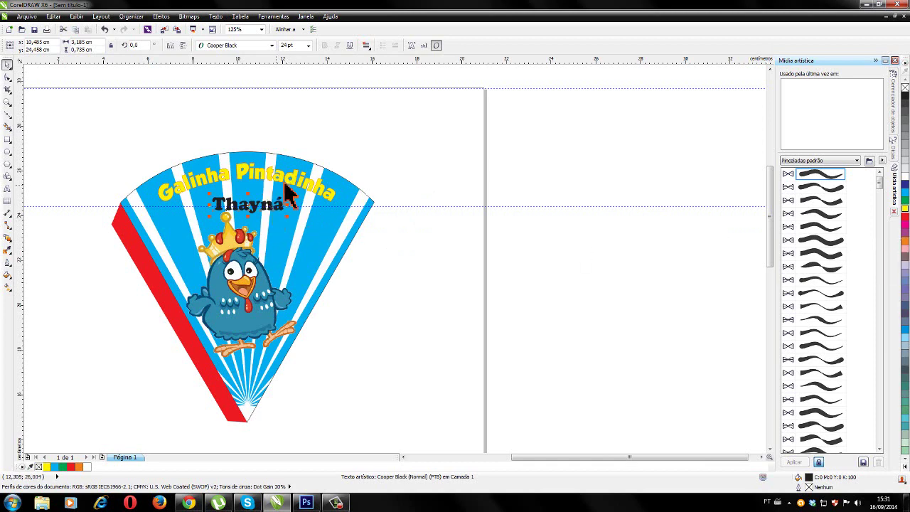
Fill the name with orange (C0 M60 Y100 K0) after trying yellow, and give it a white outline.
{"action": "left_click", "coordinate": [906, 208]}
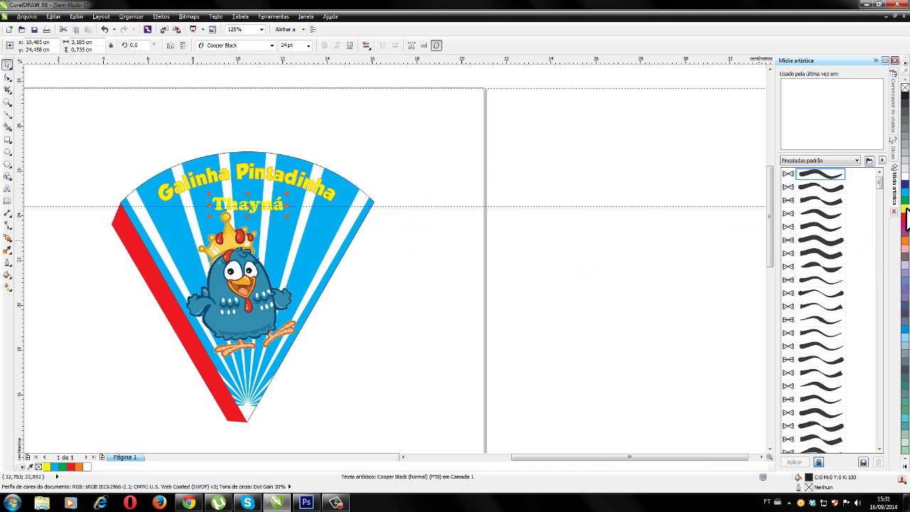
{"action": "left_click", "coordinate": [905, 242]}
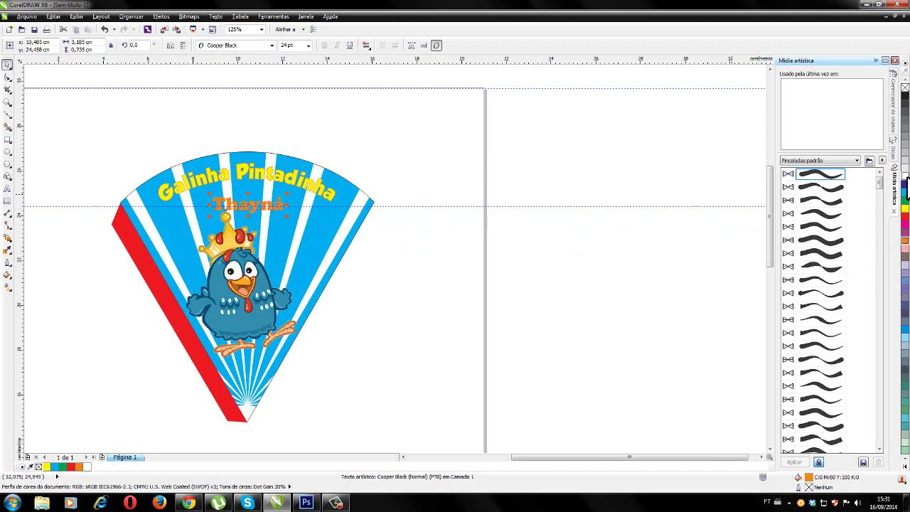
{"action": "right_click", "coordinate": [906, 181]}
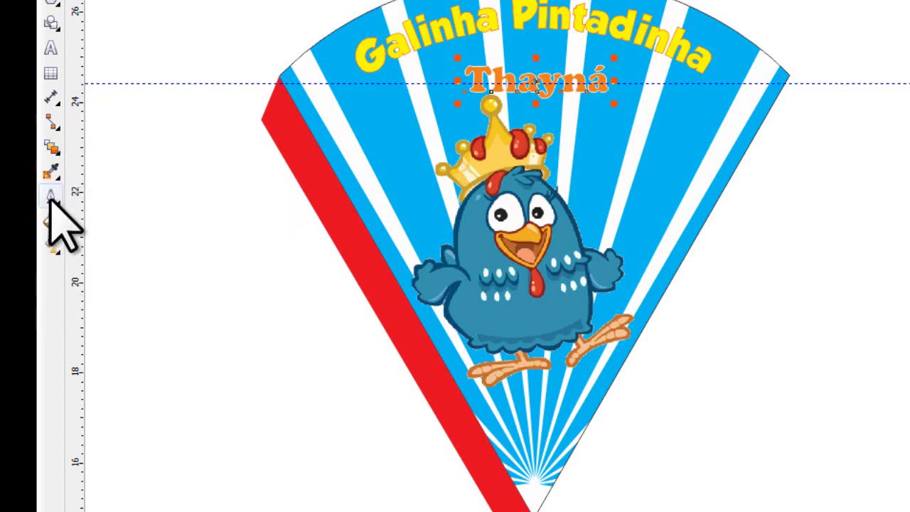
Set the name's outline thickness to 0.25 mm, trying 0.2 mm first.
{"action": "left_click", "coordinate": [54, 201]}
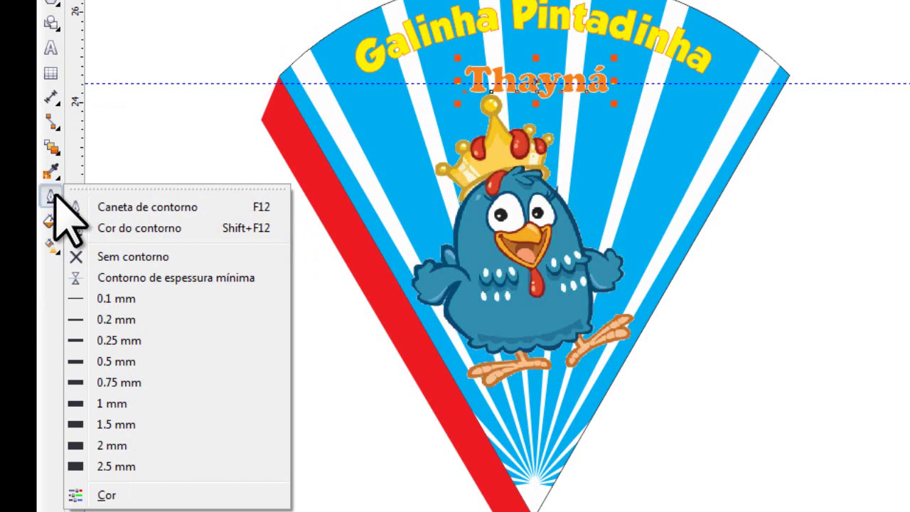
{"action": "left_click", "coordinate": [137, 324]}
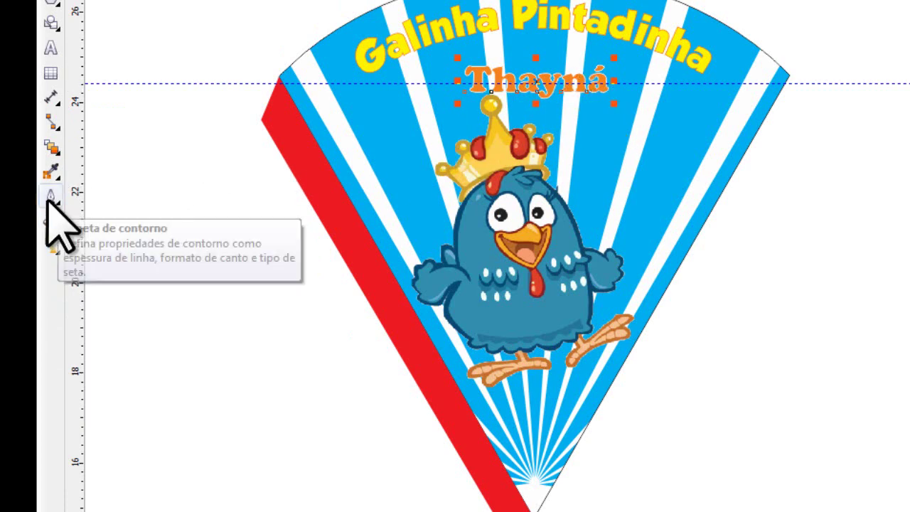
{"action": "left_click", "coordinate": [50, 197]}
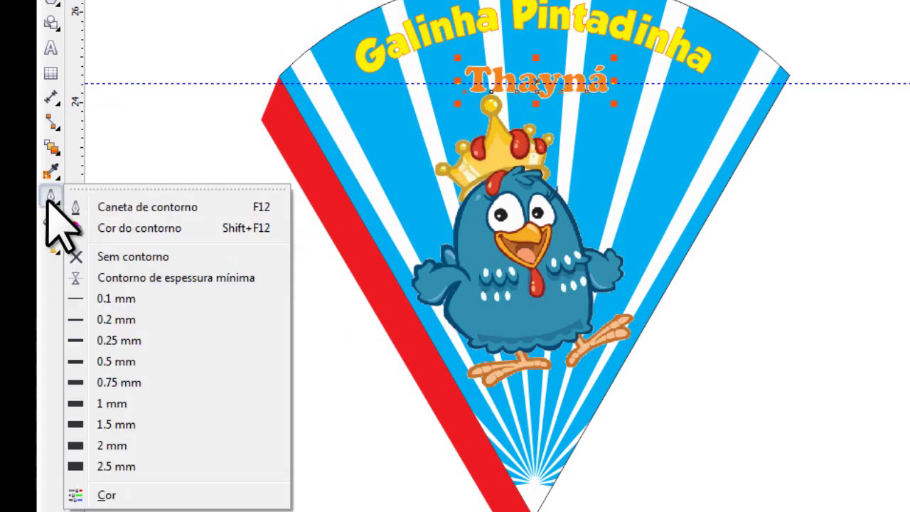
{"action": "left_click", "coordinate": [121, 345]}
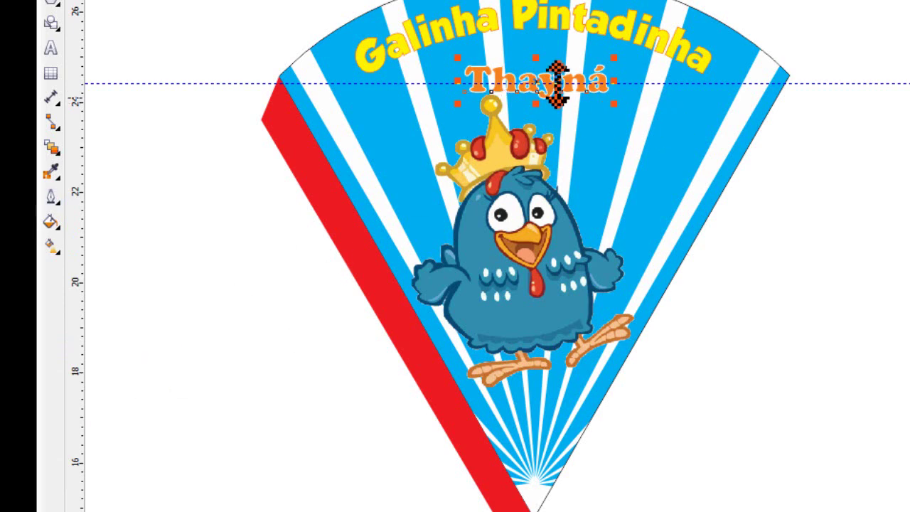
{"action": "key", "text": "Escape"}
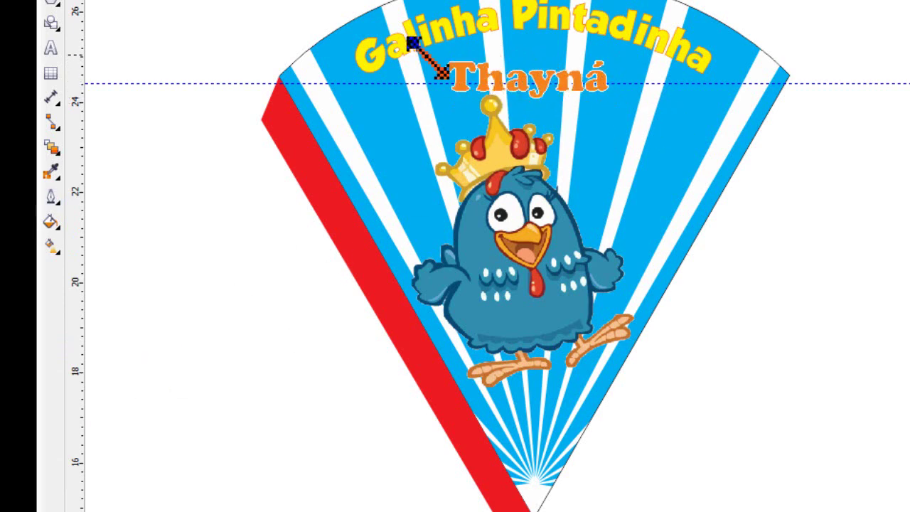
Enlarge the name proportionally from its upper-left and lower-right corners so it fills more space under the title.
{"action": "left_click_drag", "start_coordinate": [414, 44], "coordinate": [417, 47]}
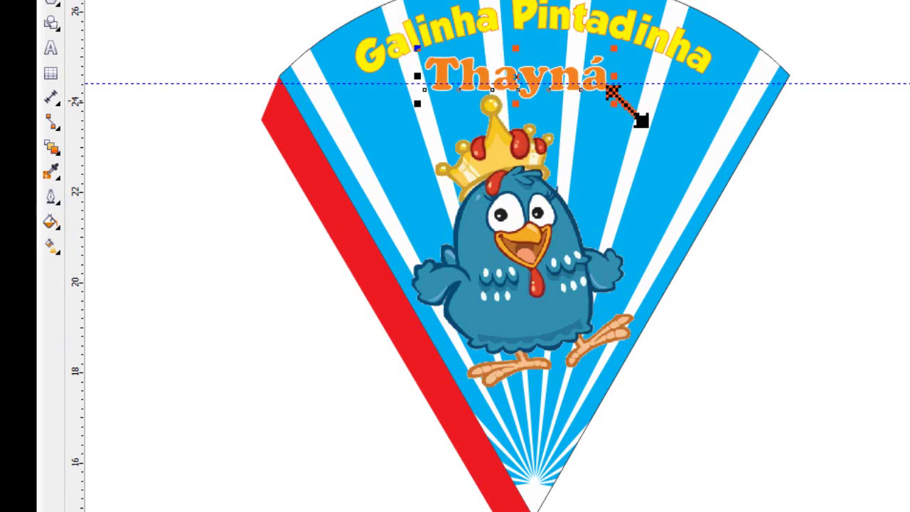
{"action": "left_click_drag", "start_coordinate": [612, 91], "coordinate": [630, 101]}
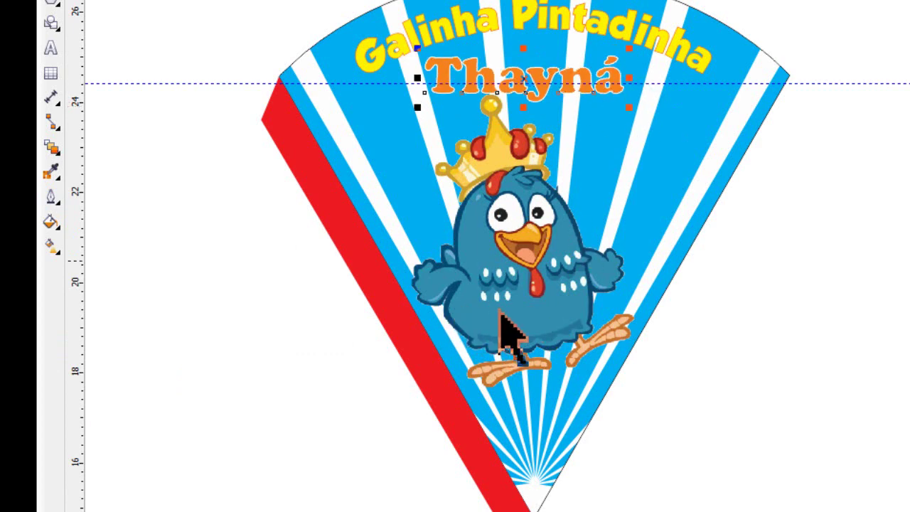
Shrink the hen picture to about 4.46 by 5.85 cm so it sits clear below the name.
{"action": "left_click", "coordinate": [532, 269]}
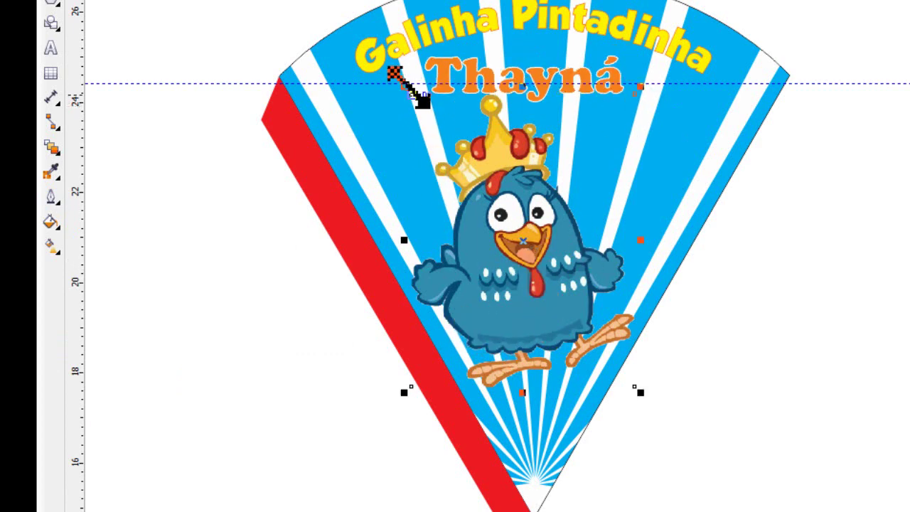
{"action": "left_click_drag", "start_coordinate": [416, 92], "coordinate": [419, 105]}
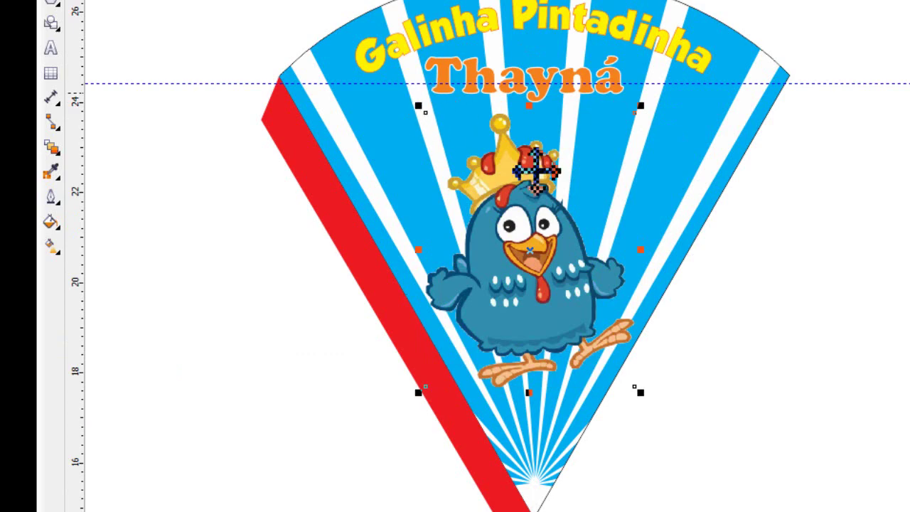
{"action": "left_click_drag", "start_coordinate": [640, 106], "coordinate": [634, 117]}
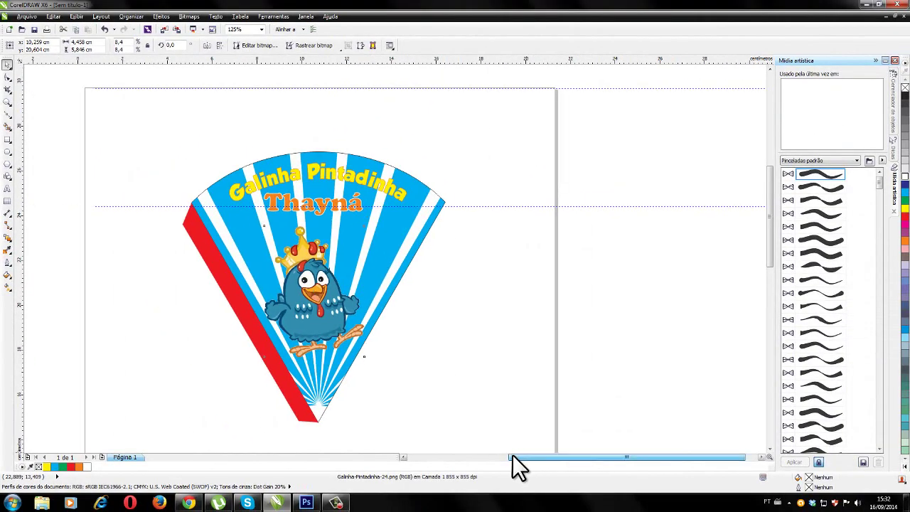
{"action": "left_click_drag", "start_coordinate": [512, 455], "coordinate": [502, 454]}
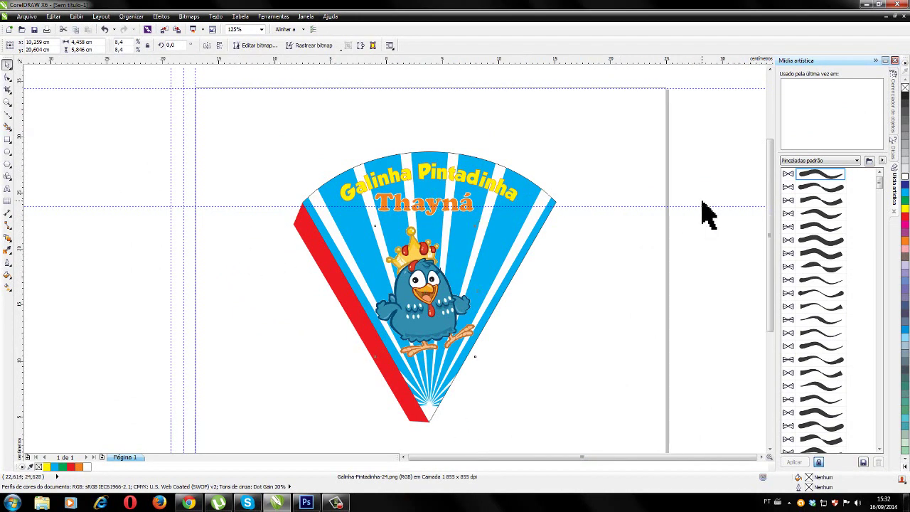
{"action": "scroll", "coordinate": [703, 213], "scroll_direction": "down", "scroll_amount": 2}
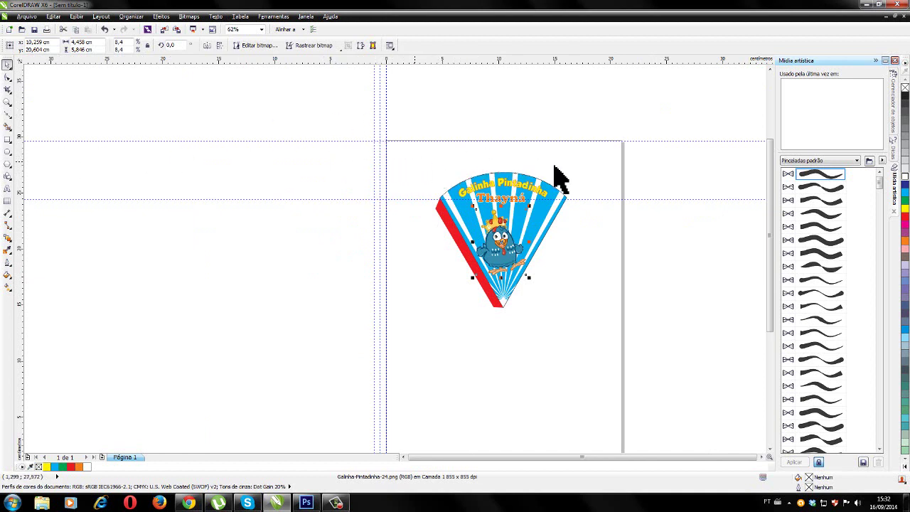
Switch the page to landscape orientation and group all five objects of the cone artwork.
{"action": "left_click", "coordinate": [423, 149]}
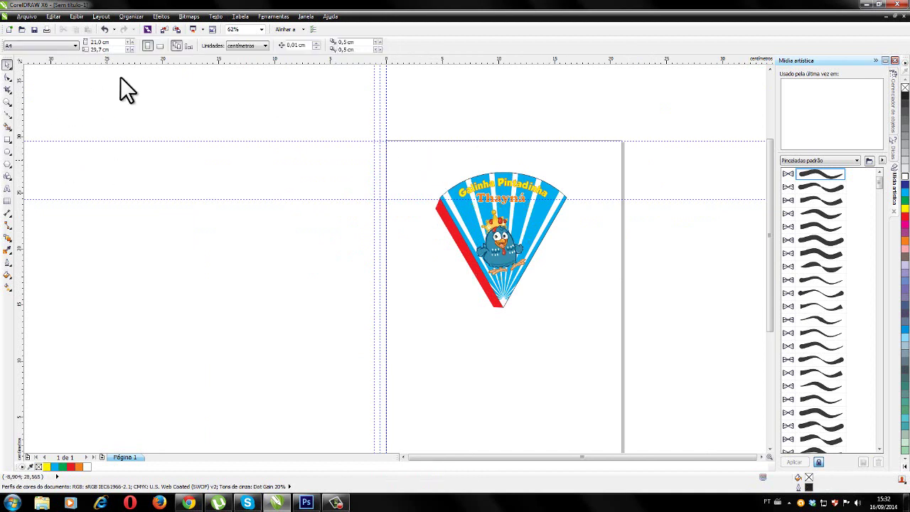
{"action": "left_click", "coordinate": [159, 46]}
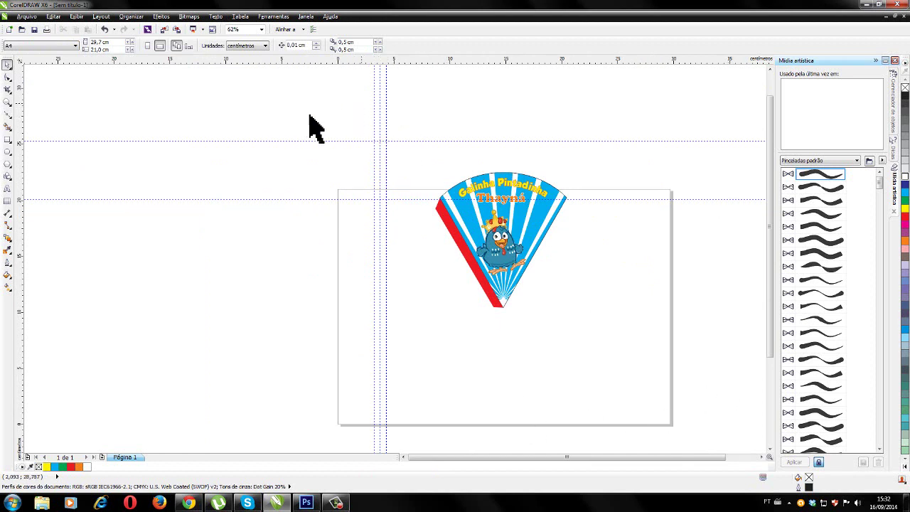
{"action": "left_click_drag", "start_coordinate": [340, 130], "coordinate": [687, 382]}
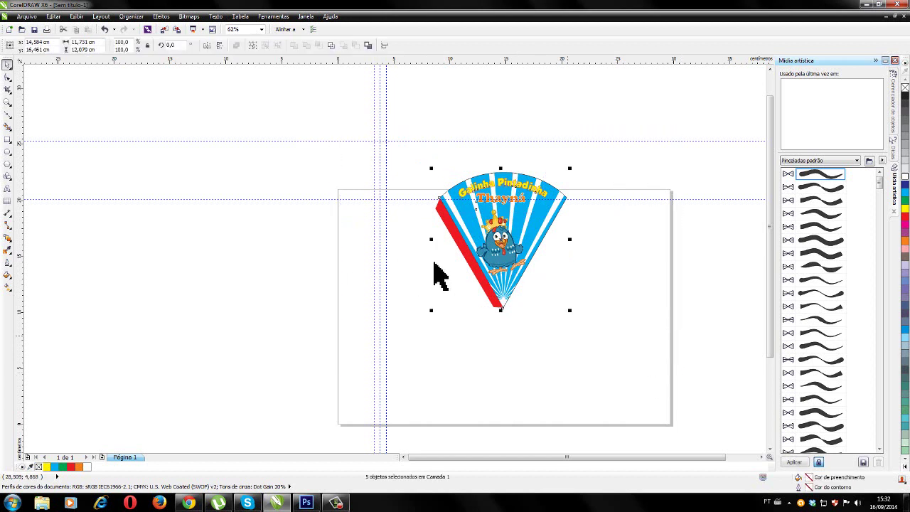
{"action": "right_click", "coordinate": [531, 226]}
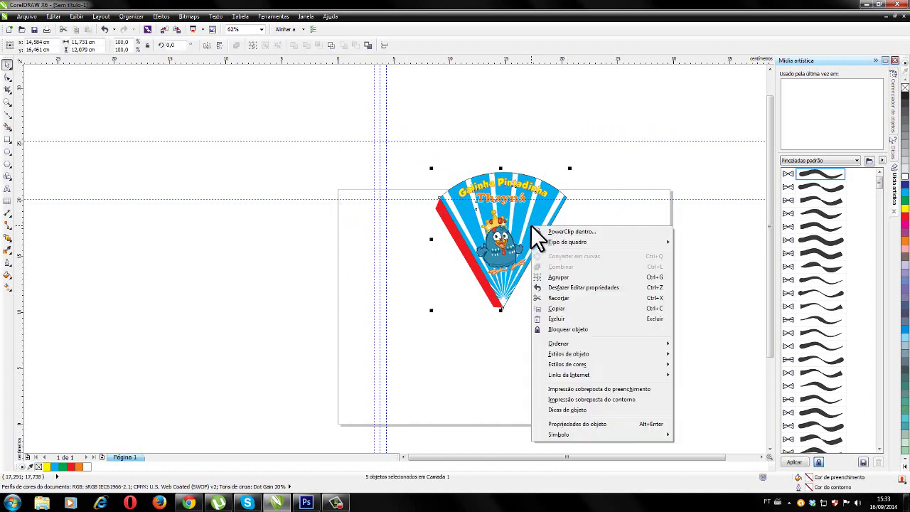
{"action": "left_click", "coordinate": [577, 276]}
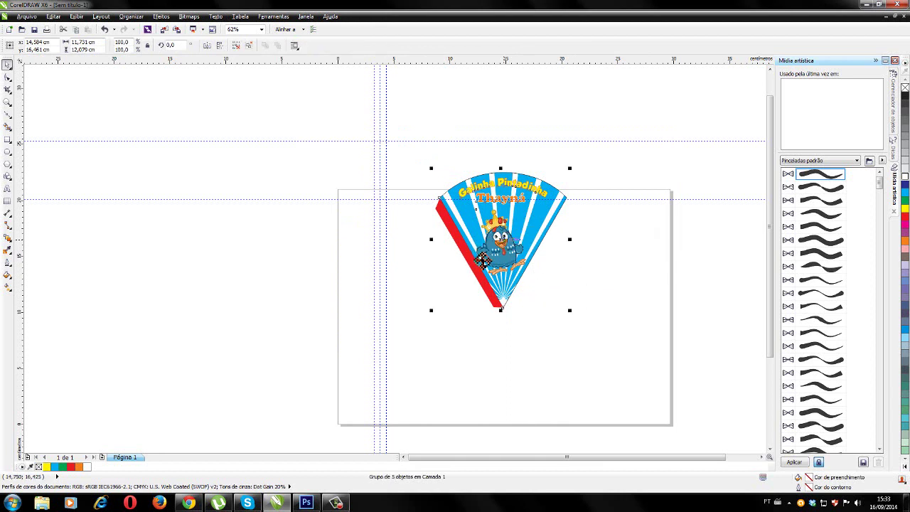
Enlarge the grouped cone to about 13.94 by 14.35 cm at the page's lower left and place a copy beside it on the right.
{"action": "left_click_drag", "start_coordinate": [483, 260], "coordinate": [410, 311]}
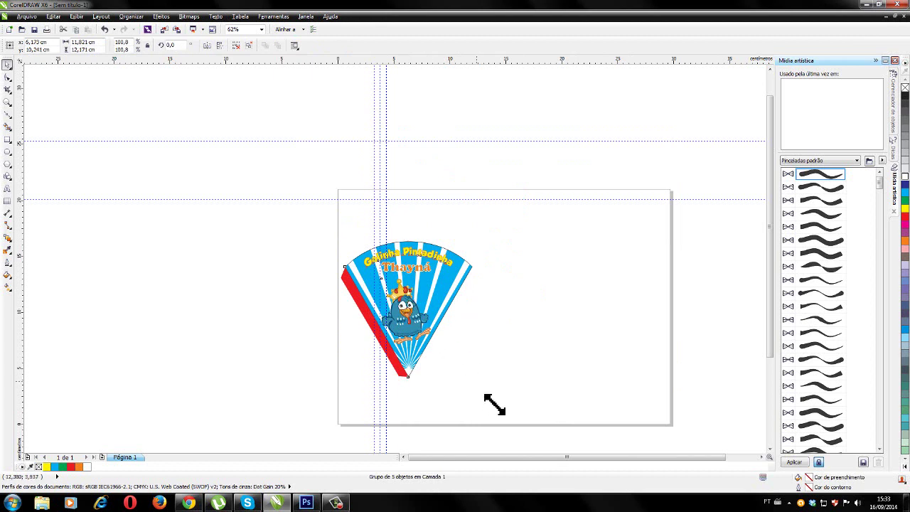
{"action": "left_click_drag", "start_coordinate": [494, 403], "coordinate": [498, 412]}
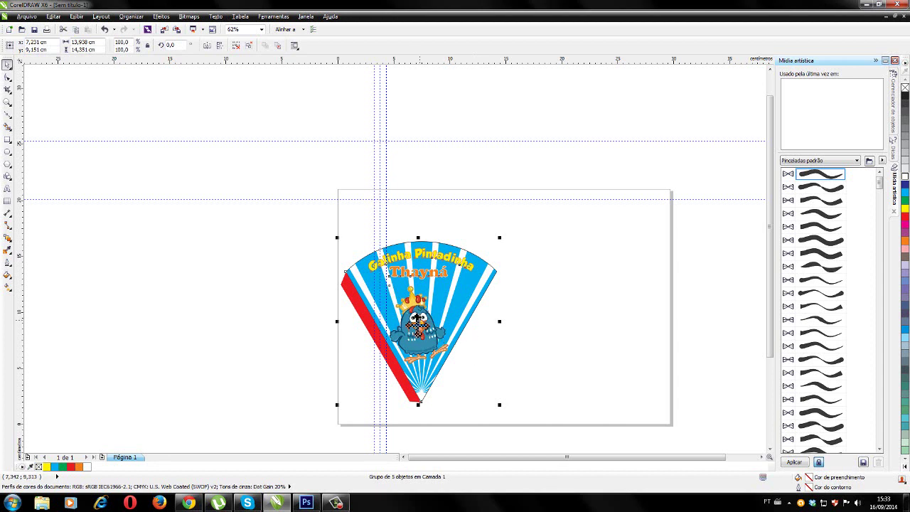
{"action": "left_click_drag", "start_coordinate": [420, 326], "coordinate": [571, 329]}
{"action": "left_click_drag", "start_coordinate": [578, 330], "coordinate": [575, 324]}
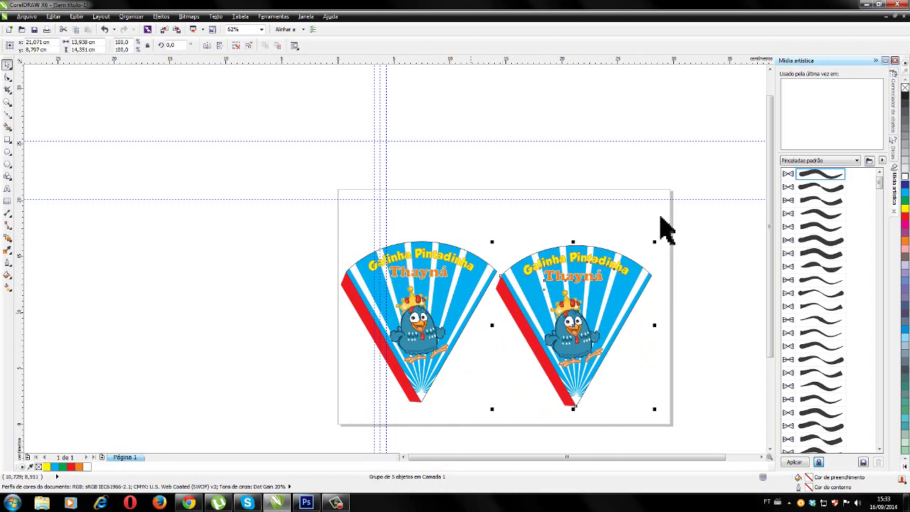
Export both cones as the PNG file "cone" on the desktop, replacing the existing file and keeping RGB 24-bit colour with transparency.
{"action": "left_click", "coordinate": [28, 17]}
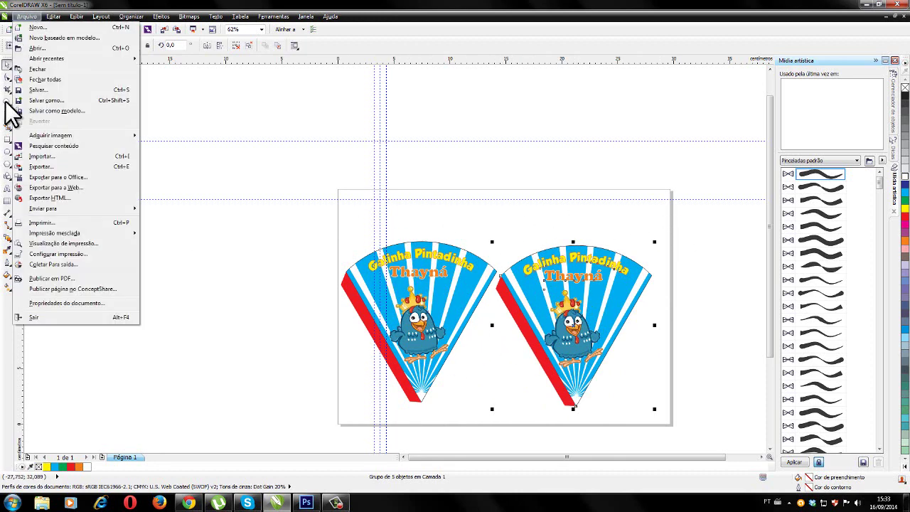
{"action": "left_click", "coordinate": [34, 165]}
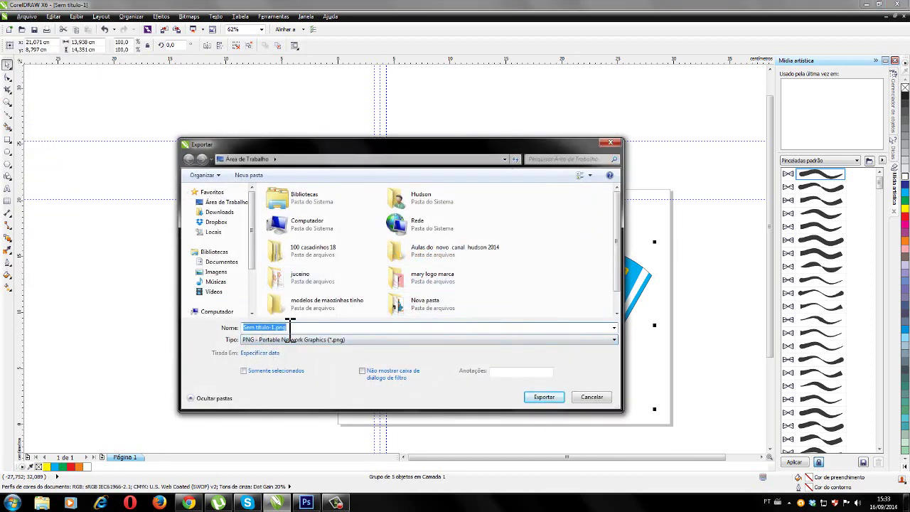
{"action": "type", "text": "cone"}
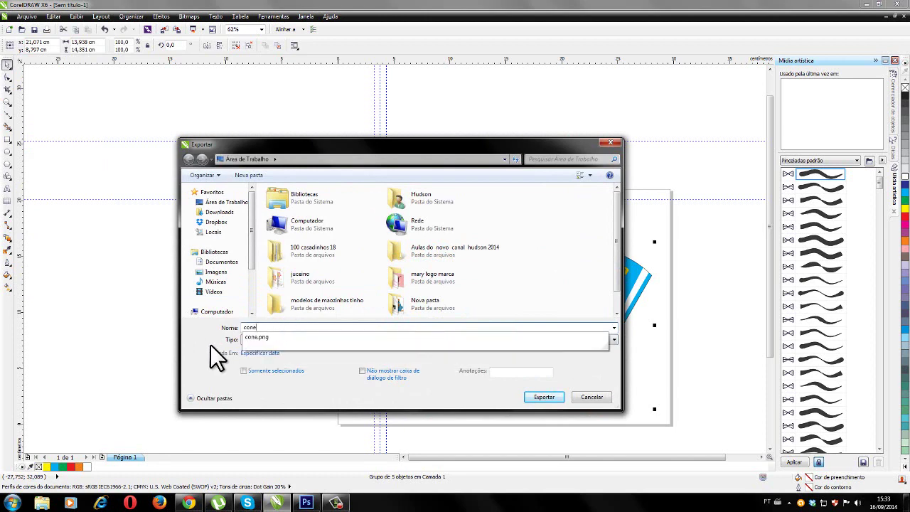
{"action": "left_click", "coordinate": [544, 397]}
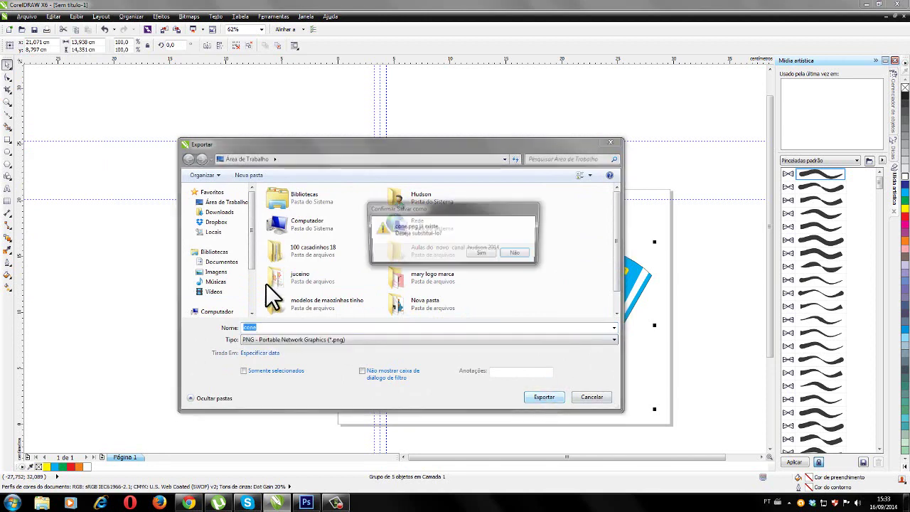
{"action": "left_click", "coordinate": [481, 252]}
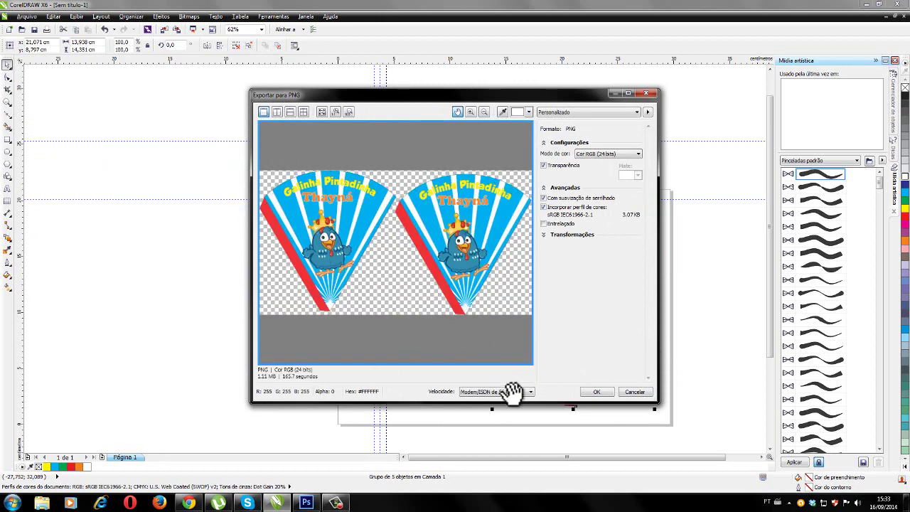
{"action": "left_click", "coordinate": [602, 391]}
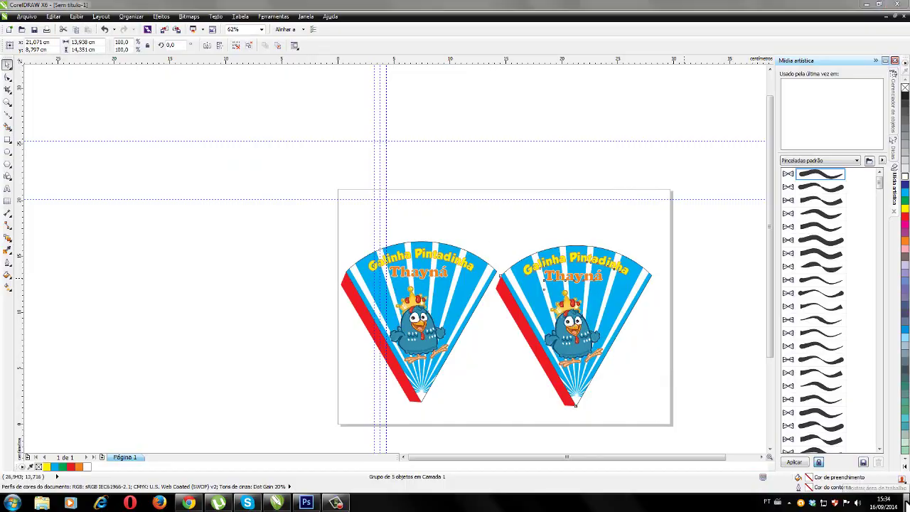
Switch to the desktop and open the exported cone.png in the Windows photo viewer to check it.
{"action": "key", "text": "super+d"}
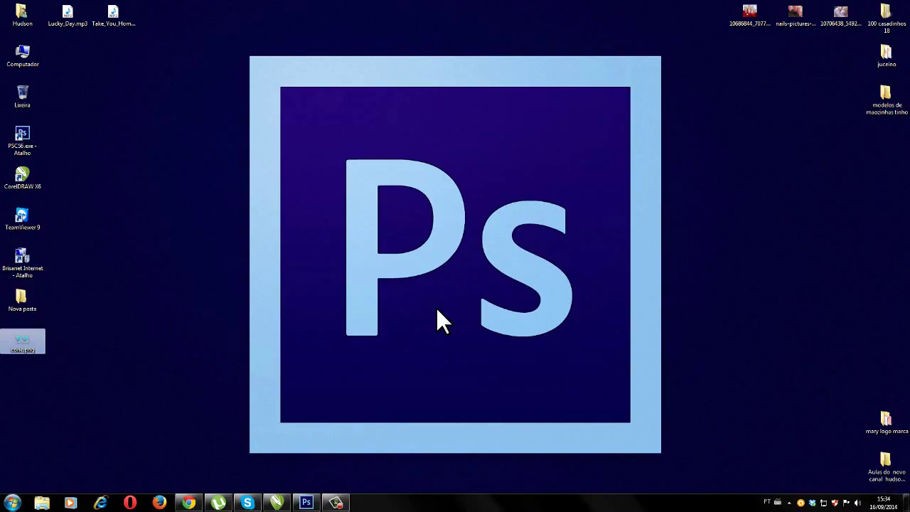
{"action": "key", "text": "Return"}
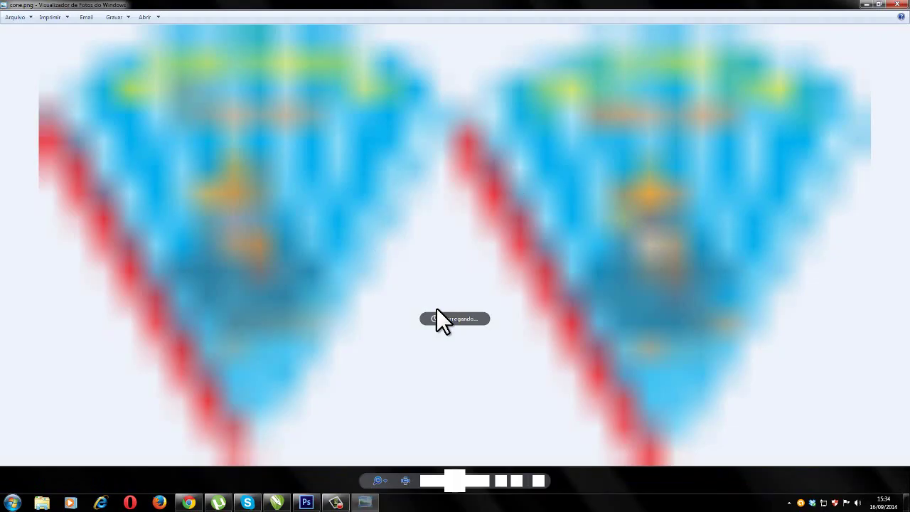